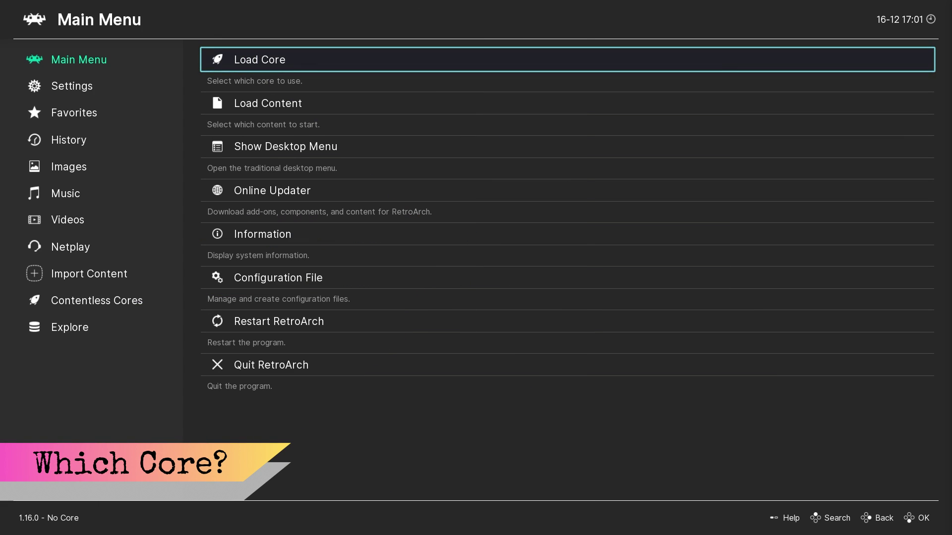
Download a Game Boy Advance core through the Online Updater's core downloader
{"action": "key", "text": "Down"}
{"action": "key", "text": "Down"}
{"action": "key", "text": "Down"}
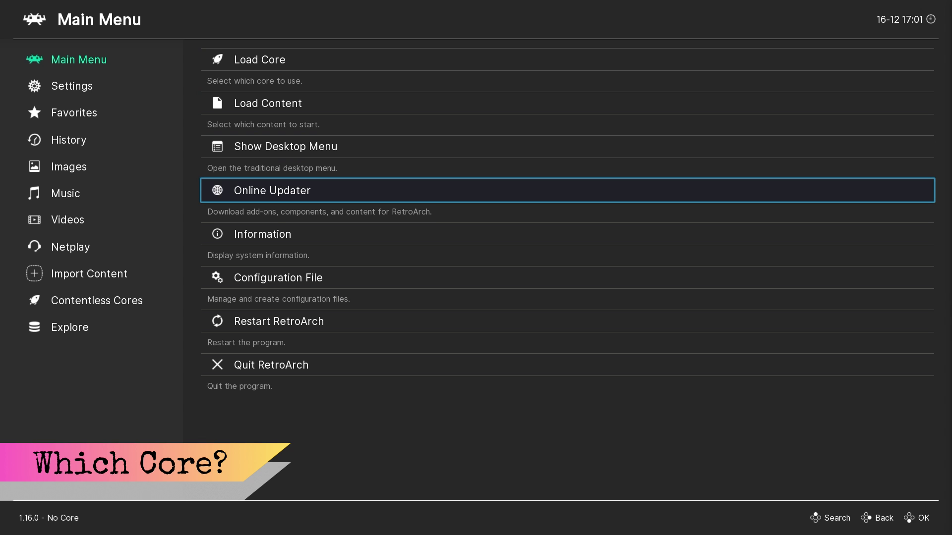
{"action": "key", "text": "Return"}
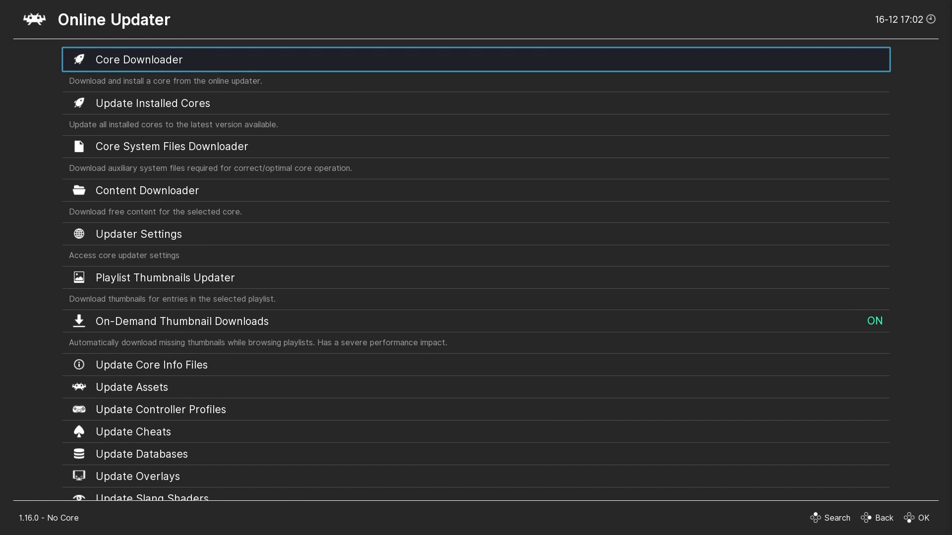
{"action": "key", "text": "Return"}
{"action": "key", "text": "Down"}
{"action": "key", "text": "Down"}
{"action": "key", "text": "Down"}
{"action": "key", "text": "Down"}
{"action": "key", "text": "Down"}
{"action": "key", "text": "Down"}
{"action": "key", "text": "Down"}
{"action": "key", "text": "Down"}
{"action": "key", "text": "Down"}
{"action": "key", "text": "Down"}
{"action": "key", "text": "Down"}
{"action": "key", "text": "Down"}
{"action": "key", "text": "Down"}
{"action": "key", "text": "Down"}
{"action": "key", "text": "Down"}
{"action": "key", "text": "Down"}
{"action": "key", "text": "Down"}
{"action": "key", "text": "Down"}
{"action": "key", "text": "Down"}
{"action": "key", "text": "Down"}
{"action": "key", "text": "Down"}
{"action": "key", "text": "Down"}
{"action": "key", "text": "Down"}
{"action": "key", "text": "Down"}
{"action": "key", "text": "Down"}
{"action": "key", "text": "Down"}
{"action": "key", "text": "Down"}
{"action": "key", "text": "Down"}
{"action": "key", "text": "Down"}
{"action": "key", "text": "Down"}
{"action": "key", "text": "Down"}
{"action": "key", "text": "Down"}
{"action": "key", "text": "Down"}
{"action": "key", "text": "Down"}
{"action": "key", "text": "Down"}
{"action": "key", "text": "Down"}
{"action": "key", "text": "Down"}
{"action": "key", "text": "Down"}
{"action": "key", "text": "Down"}
{"action": "key", "text": "Down"}
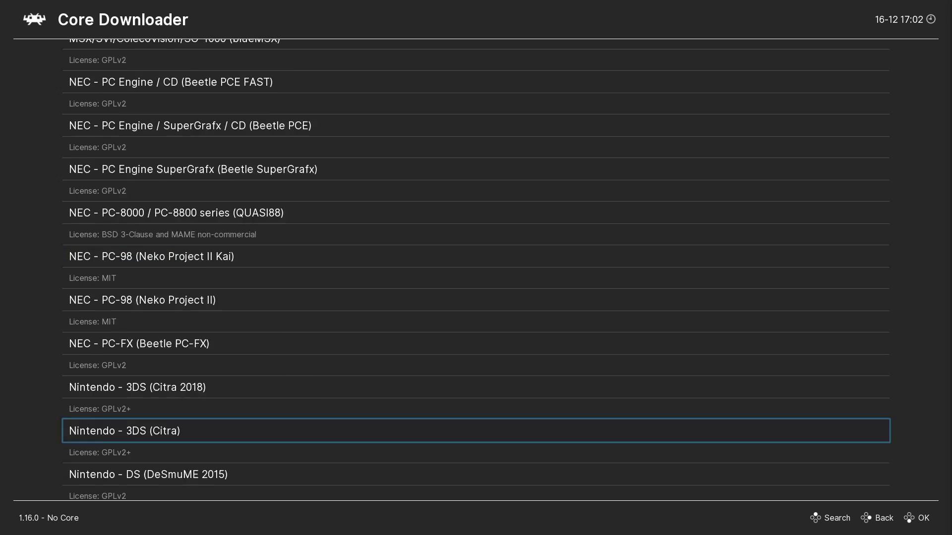
{"action": "key", "text": "Down"}
{"action": "key", "text": "Down"}
{"action": "key", "text": "Down"}
{"action": "key", "text": "Down"}
{"action": "key", "text": "Down"}
{"action": "key", "text": "Down"}
{"action": "key", "text": "Down"}
{"action": "key", "text": "Down"}
{"action": "key", "text": "Down"}
{"action": "key", "text": "Down"}
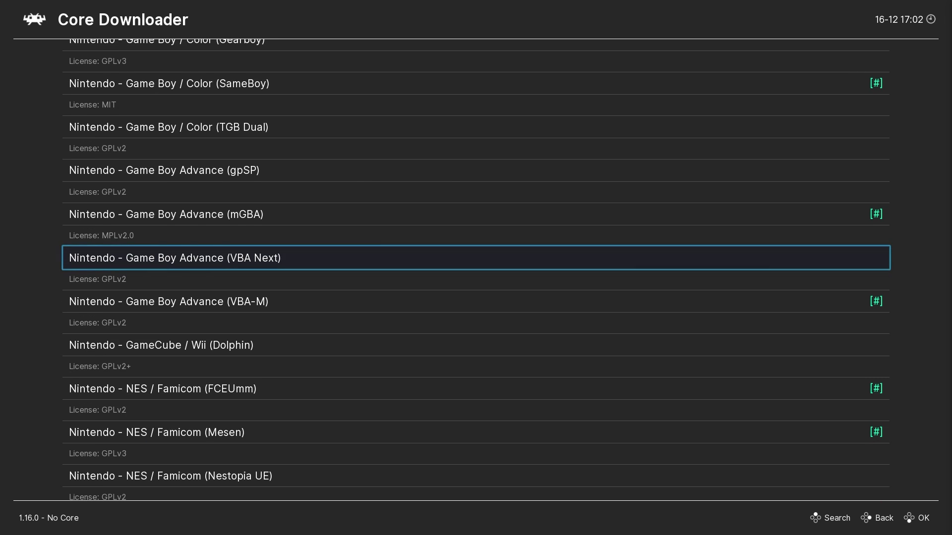
{"action": "key", "text": "Return"}
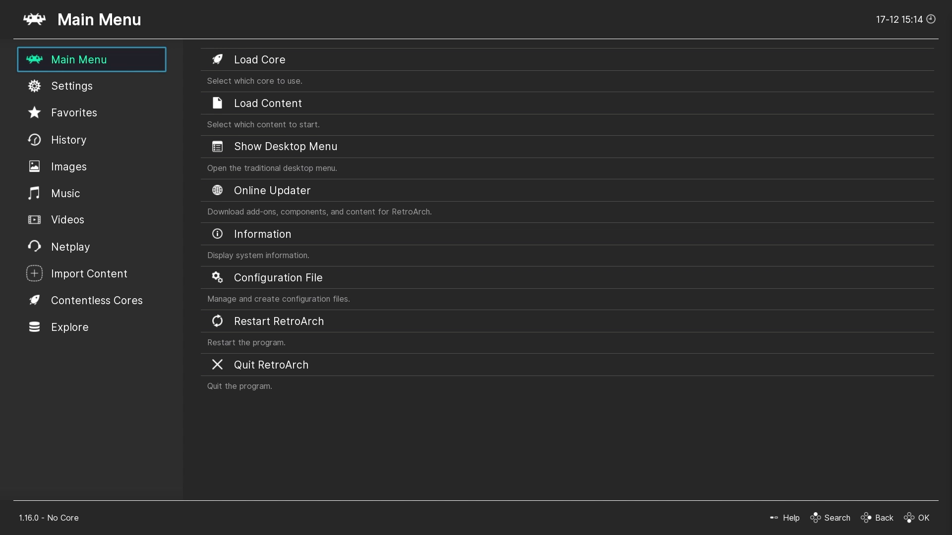
Check which video driver is active under Settings > Drivers
{"action": "key", "text": "Down"}
{"action": "key", "text": "Right"}
{"action": "key", "text": "Down"}
{"action": "key", "text": "Down"}
{"action": "key", "text": "Down"}
{"action": "key", "text": "Down"}
{"action": "key", "text": "Down"}
{"action": "key", "text": "Down"}
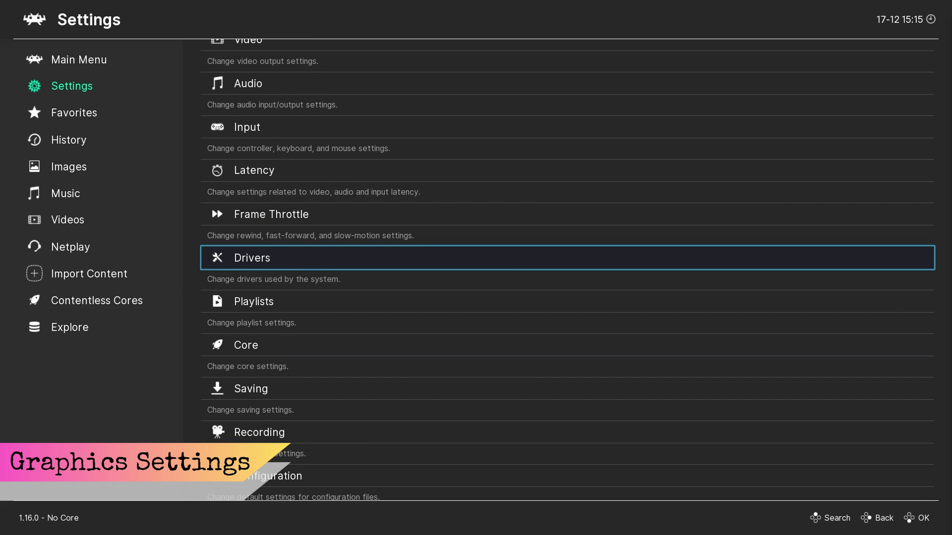
{"action": "key", "text": "Return"}
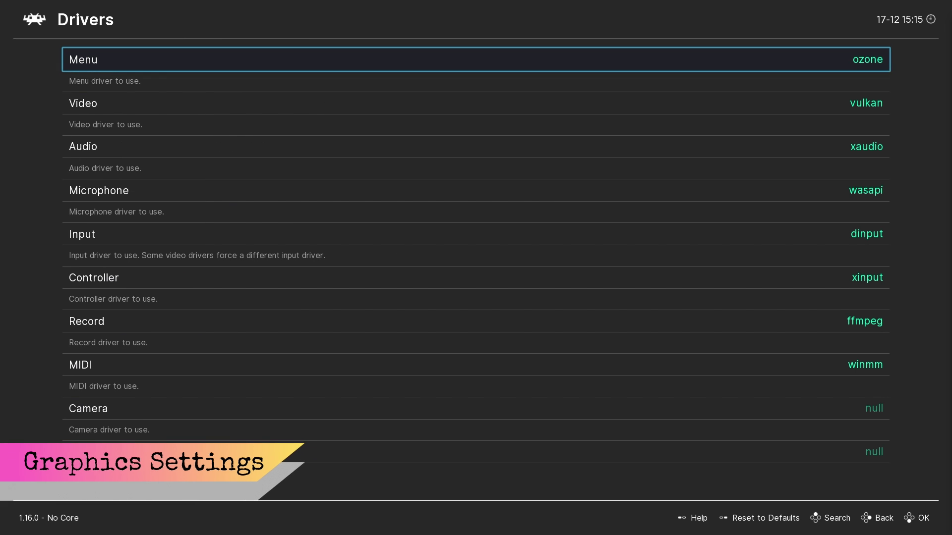
{"action": "key", "text": "Down"}
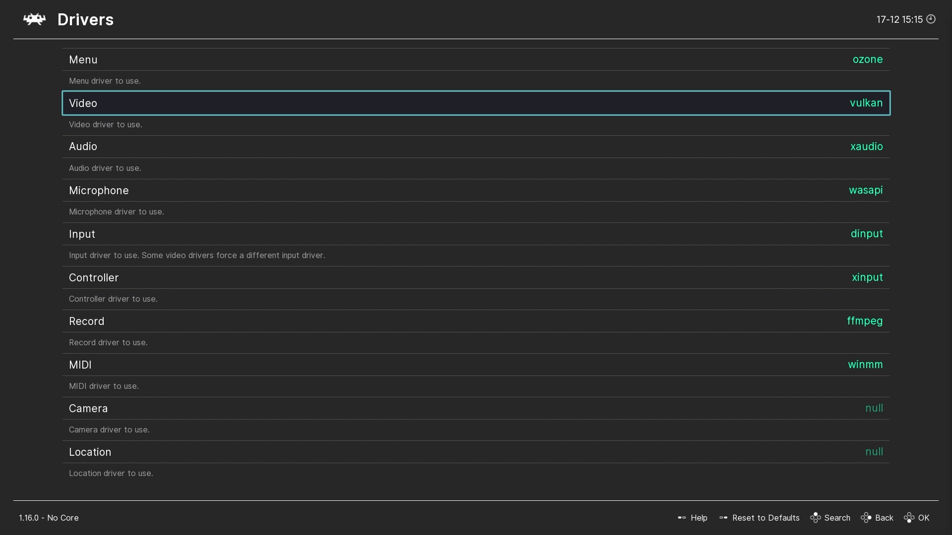
Inspect the aspect ratio option in Settings > Video > Scaling, leaving it at Core provided
{"action": "key", "text": "BackSpace"}
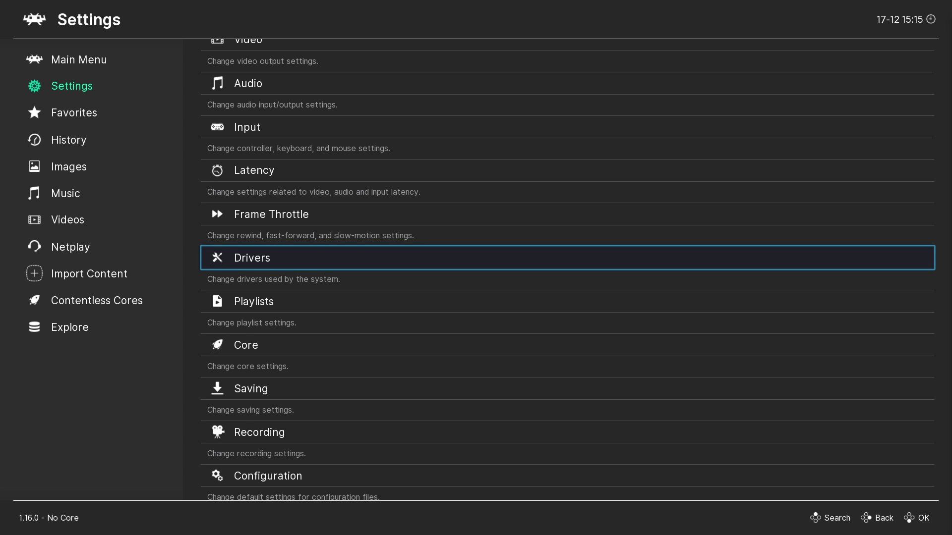
{"action": "key", "text": "Up"}
{"action": "key", "text": "Up"}
{"action": "key", "text": "Up"}
{"action": "key", "text": "Up"}
{"action": "key", "text": "Up"}
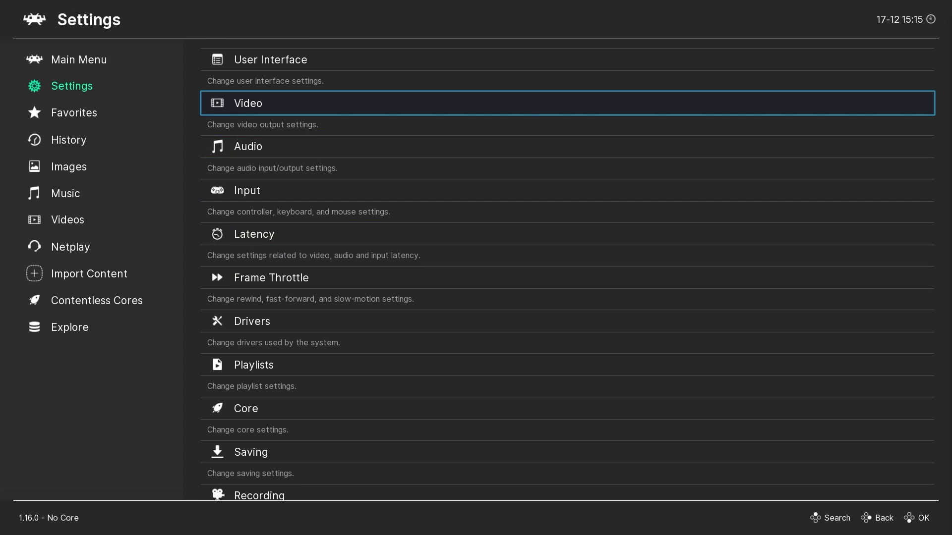
{"action": "key", "text": "Return"}
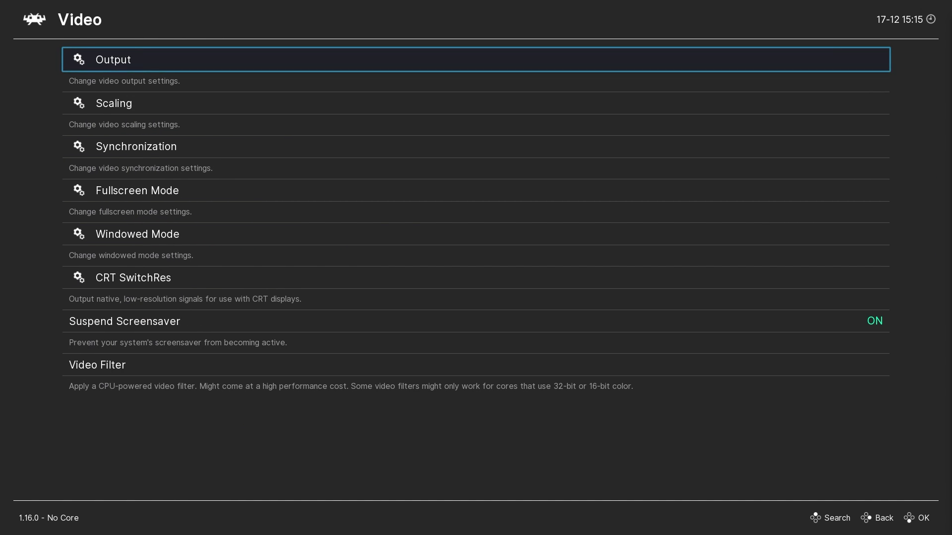
{"action": "key", "text": "Down"}
{"action": "key", "text": "Return"}
{"action": "key", "text": "Down"}
{"action": "key", "text": "Down"}
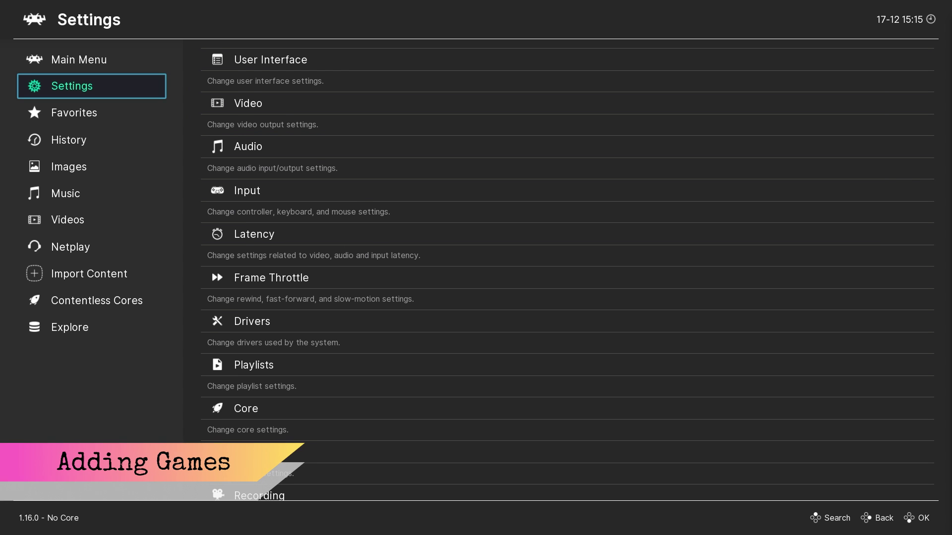
Scan the folder E:\Games\Games\Nintendo Gameboy Advance for games via Import Content > Scan Directory
{"action": "key", "text": "Down"}
{"action": "key", "text": "Down"}
{"action": "key", "text": "Down"}
{"action": "key", "text": "Down"}
{"action": "key", "text": "Down"}
{"action": "key", "text": "Down"}
{"action": "key", "text": "Down"}
{"action": "key", "text": "Right"}
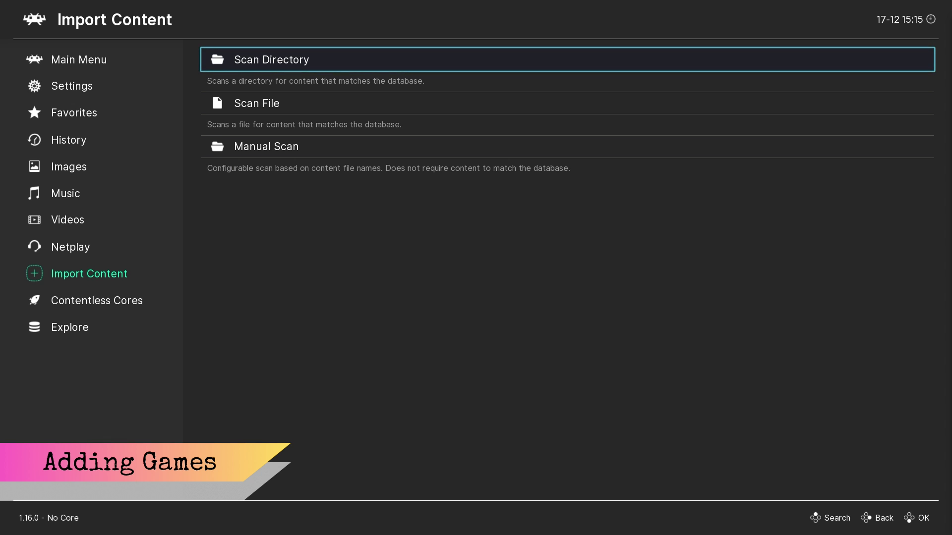
{"action": "key", "text": "Return"}
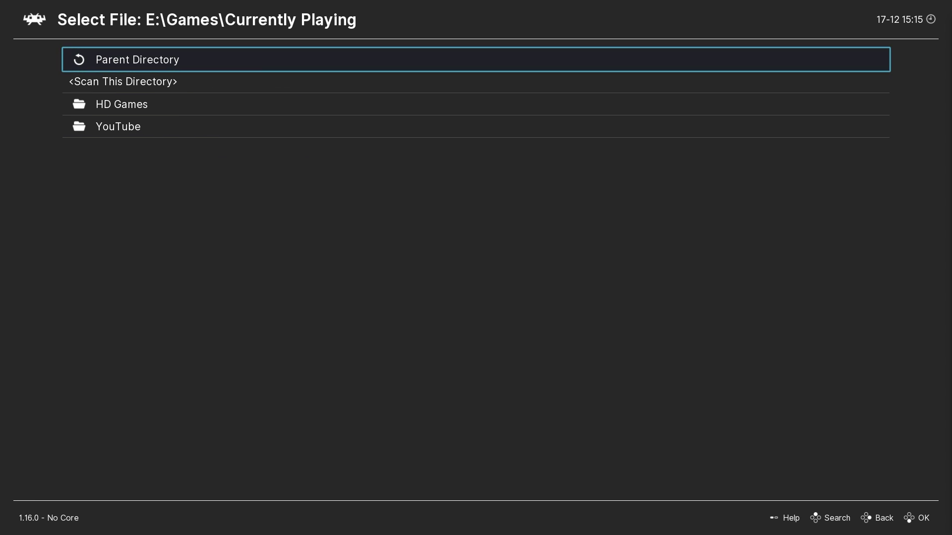
{"action": "key", "text": "Return"}
{"action": "key", "text": "Down"}
{"action": "key", "text": "Down"}
{"action": "key", "text": "Down"}
{"action": "key", "text": "Down"}
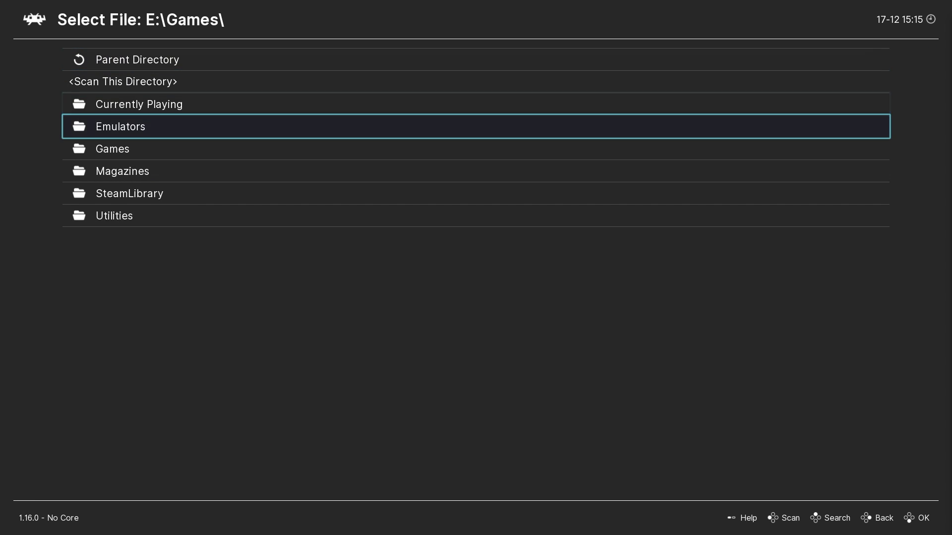
{"action": "key", "text": "Return"}
{"action": "key", "text": "Down"}
{"action": "key", "text": "Down"}
{"action": "key", "text": "Down"}
{"action": "key", "text": "Down"}
{"action": "key", "text": "Down"}
{"action": "key", "text": "Down"}
{"action": "key", "text": "Down"}
{"action": "key", "text": "Down"}
{"action": "key", "text": "Down"}
{"action": "key", "text": "Down"}
{"action": "key", "text": "Down"}
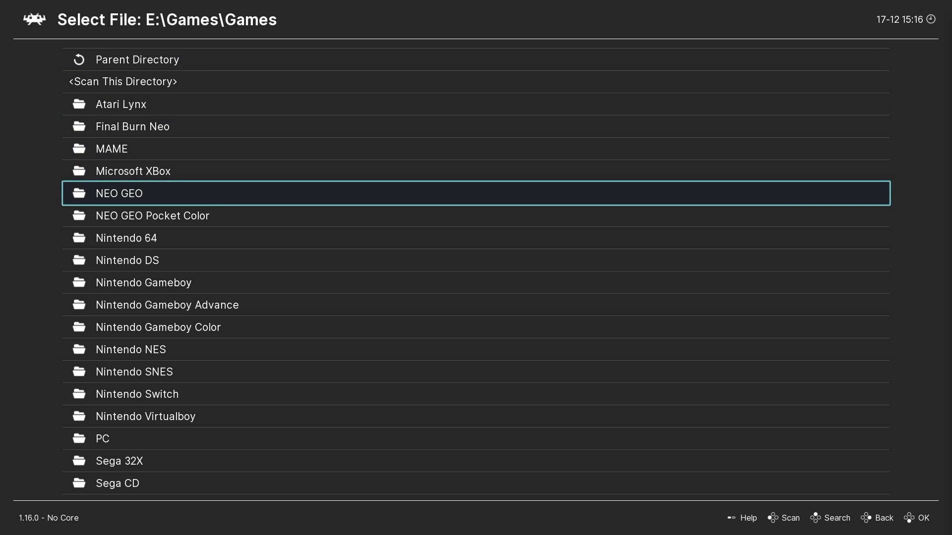
{"action": "key", "text": "Return"}
{"action": "key", "text": "Down"}
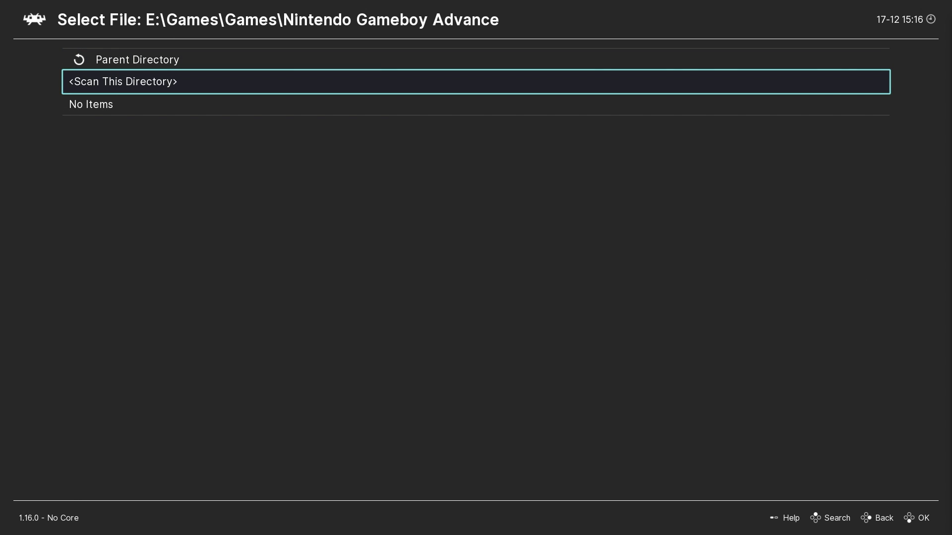
Open the new Game Boy Advance playlist with its 11 games
{"action": "key", "text": "BackSpace"}
{"action": "key", "text": "BackSpace"}
{"action": "key", "text": "BackSpace"}
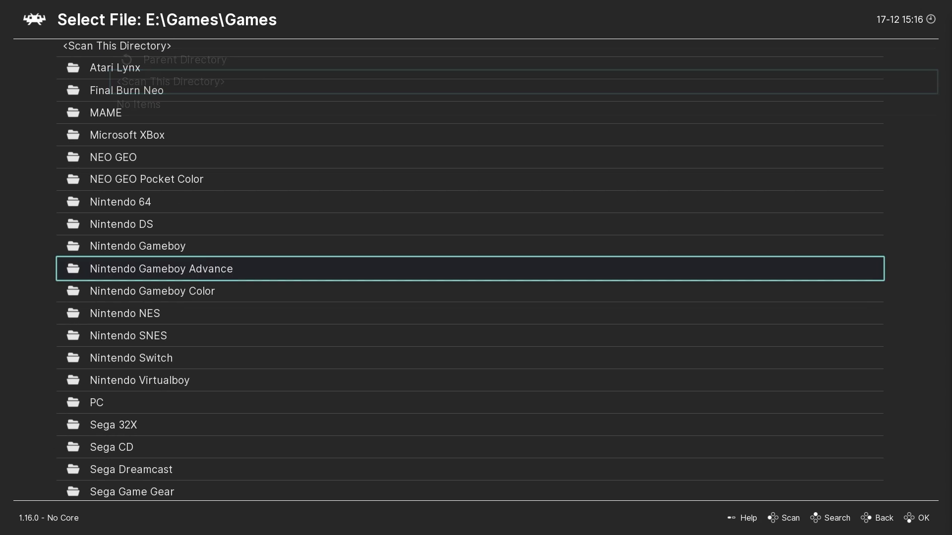
{"action": "key", "text": "Left"}
{"action": "key", "text": "Down"}
{"action": "key", "text": "Down"}
{"action": "key", "text": "Down"}
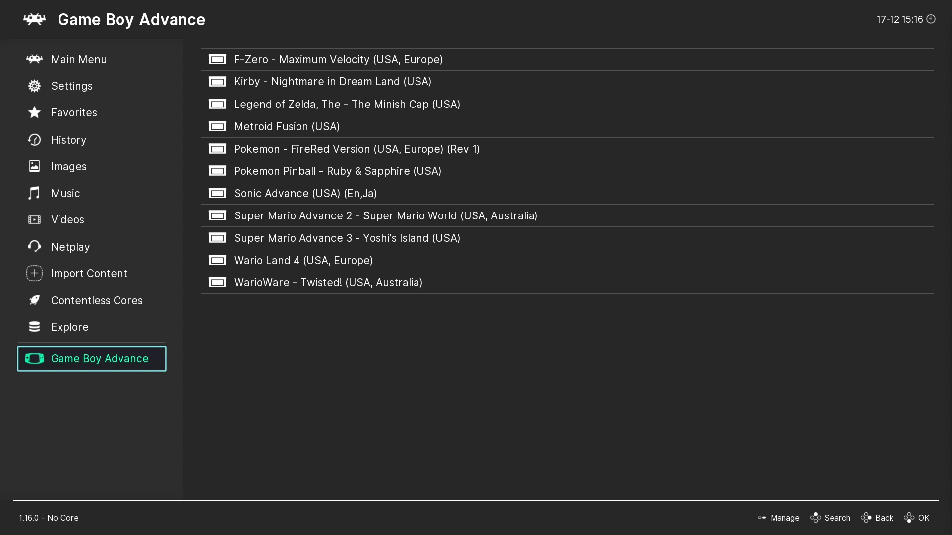
{"action": "key", "text": "Right"}
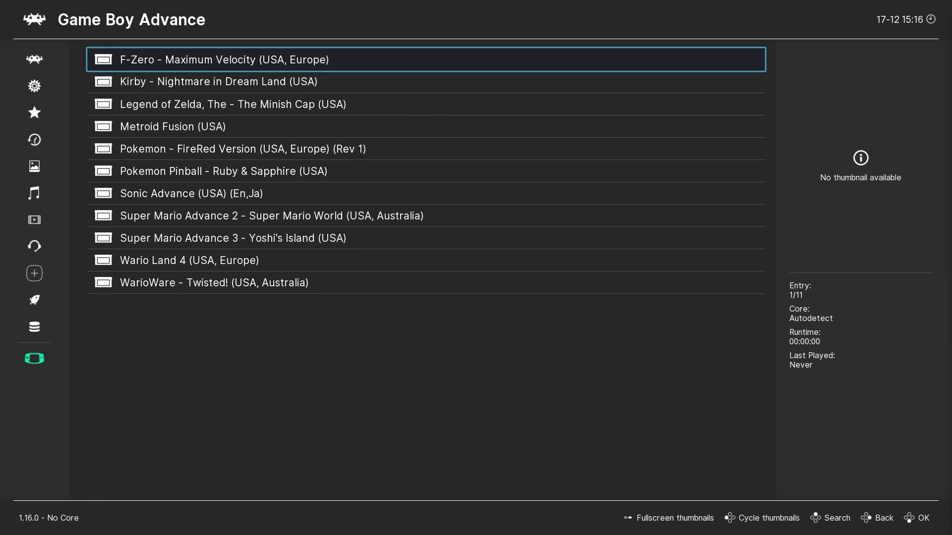
Associate F-Zero - Maximum Velocity with the mGBA core, run it, and pause at the Quick Menu
{"action": "key", "text": "Return"}
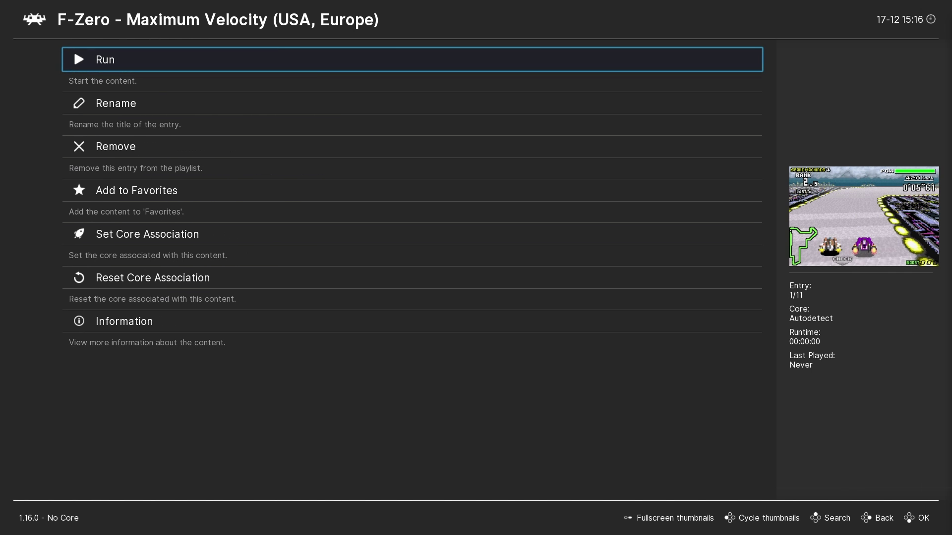
{"action": "key", "text": "Down"}
{"action": "key", "text": "Down"}
{"action": "key", "text": "Down"}
{"action": "key", "text": "Down"}
{"action": "key", "text": "Return"}
{"action": "key", "text": "Return"}
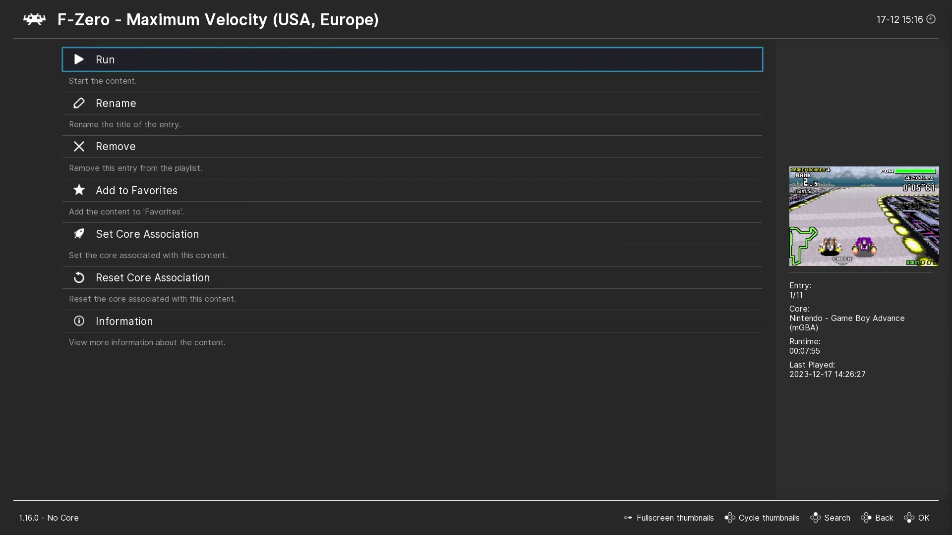
{"action": "key", "text": "Return"}
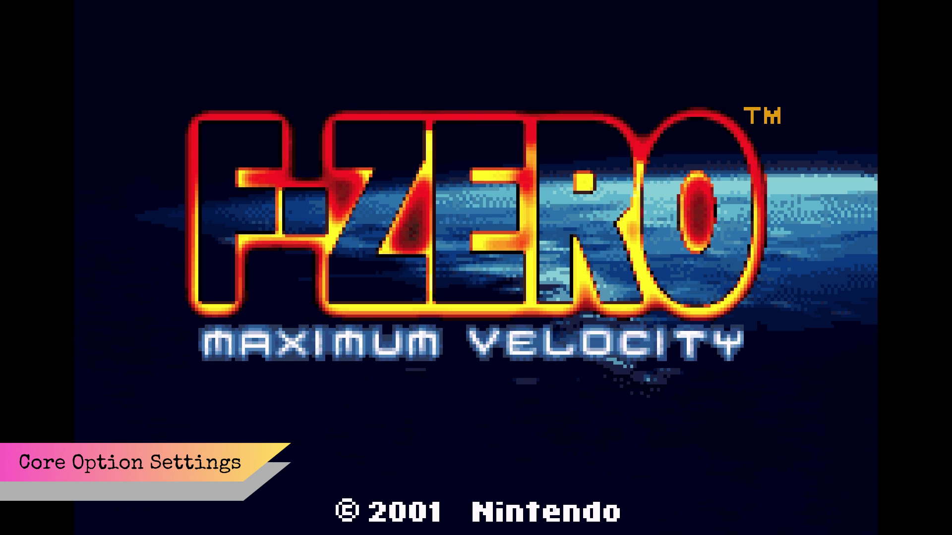
{"action": "key", "text": "F1"}
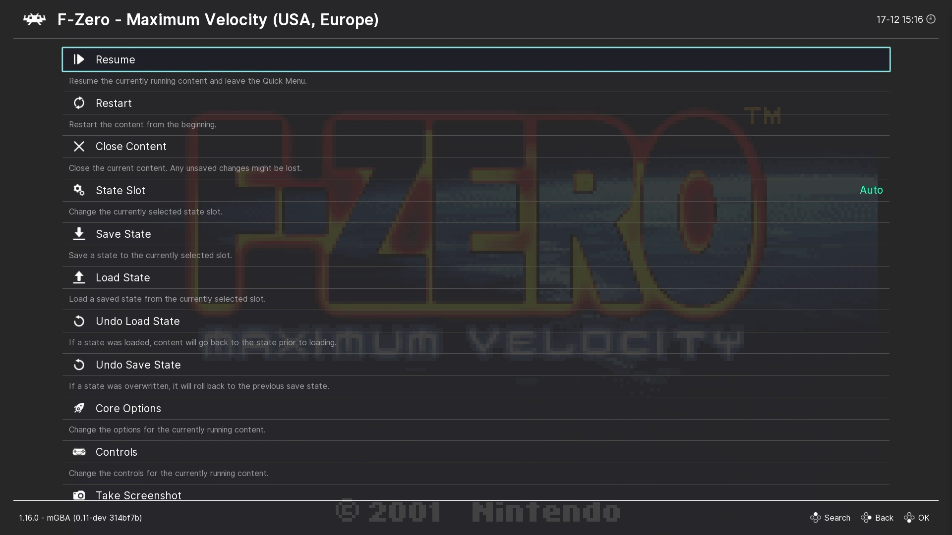
{"action": "key", "text": "Down"}
{"action": "key", "text": "Down"}
{"action": "key", "text": "Down"}
{"action": "key", "text": "Down"}
{"action": "key", "text": "Down"}
{"action": "key", "text": "Down"}
{"action": "key", "text": "Down"}
{"action": "key", "text": "Down"}
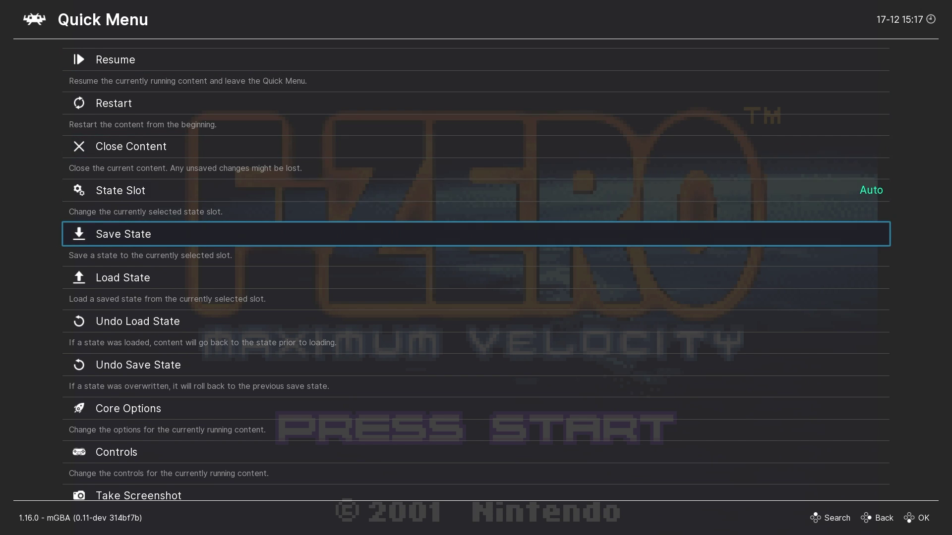
Set mGBA's Video Color Correction to Game Boy Advance and judge the colours during an F-Zero race
{"action": "key", "text": "Return"}
{"action": "key", "text": "Down"}
{"action": "key", "text": "Down"}
{"action": "key", "text": "Return"}
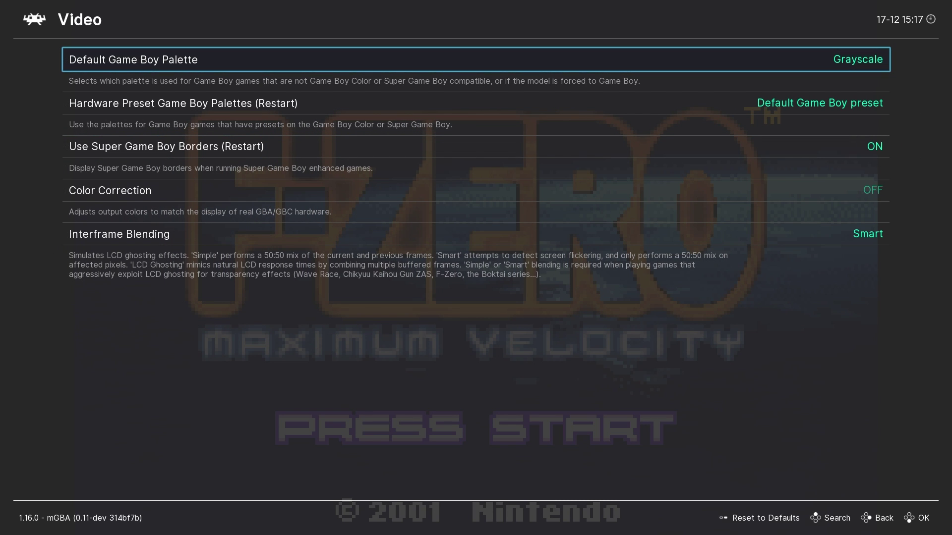
{"action": "key", "text": "Down"}
{"action": "key", "text": "Down"}
{"action": "key", "text": "Down"}
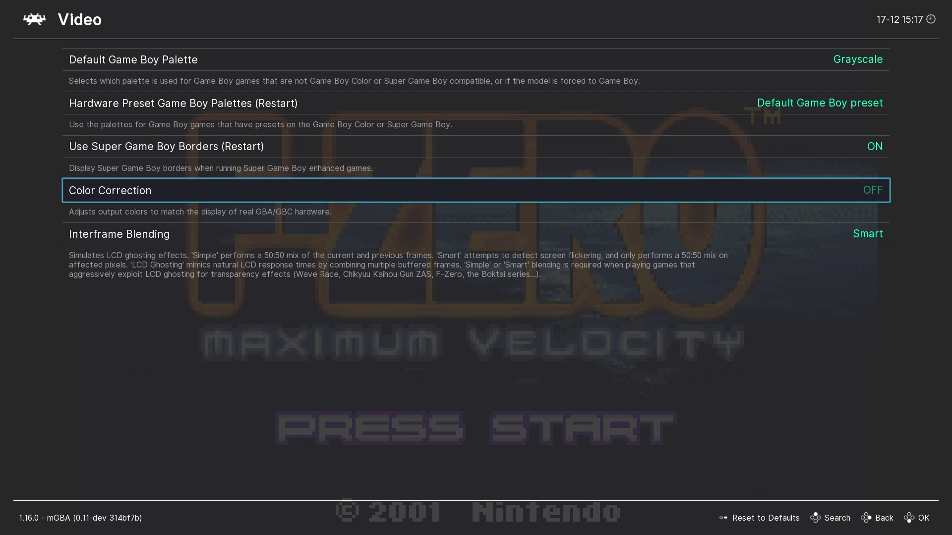
{"action": "key", "text": "F1"}
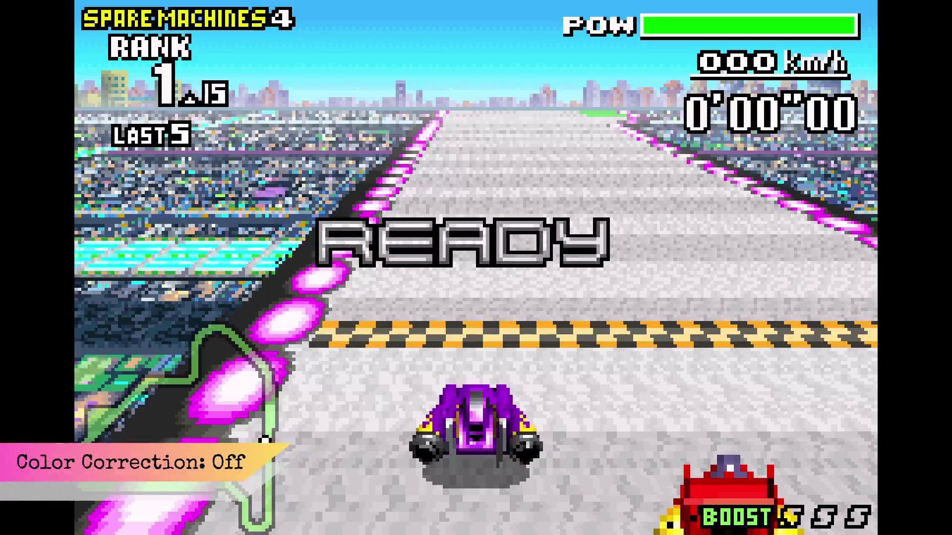
{"action": "key", "text": "x"}
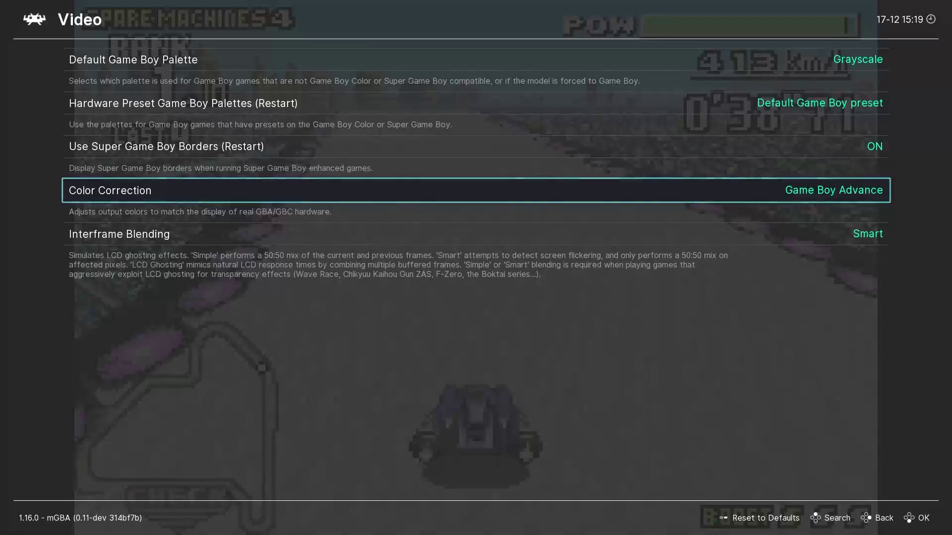
{"action": "key", "text": "Return"}
Turn Color Correction back off, set Interframe Blending to Smart, and preview it in-game
{"action": "key", "text": "Up"}
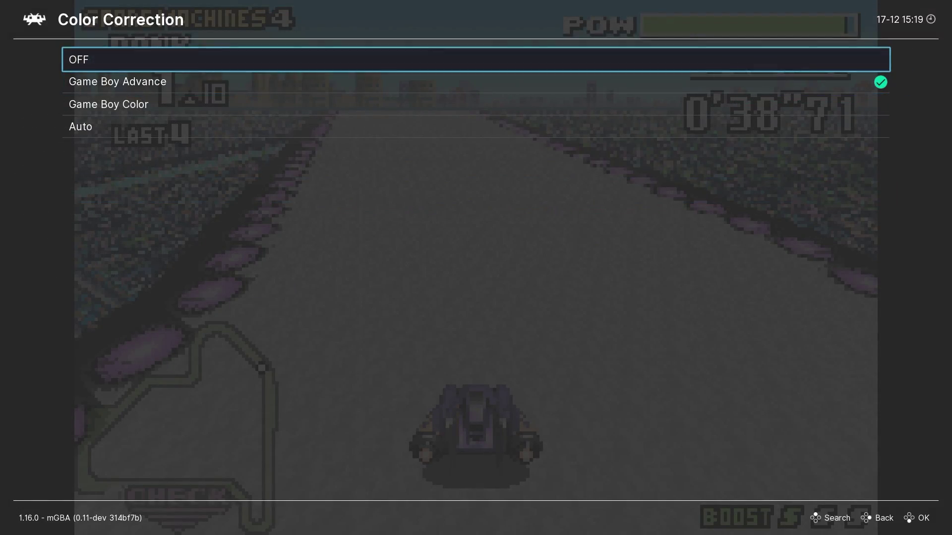
{"action": "key", "text": "Return"}
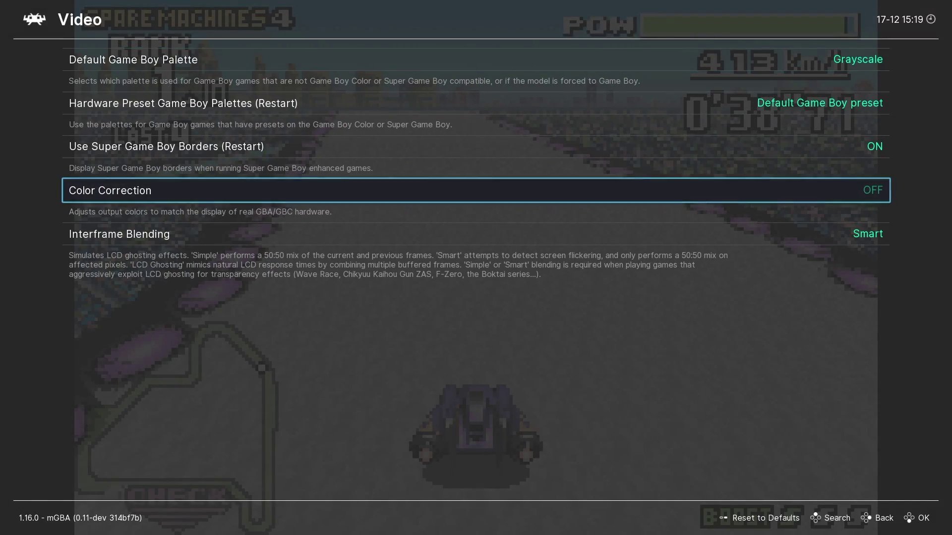
{"action": "key", "text": "Down"}
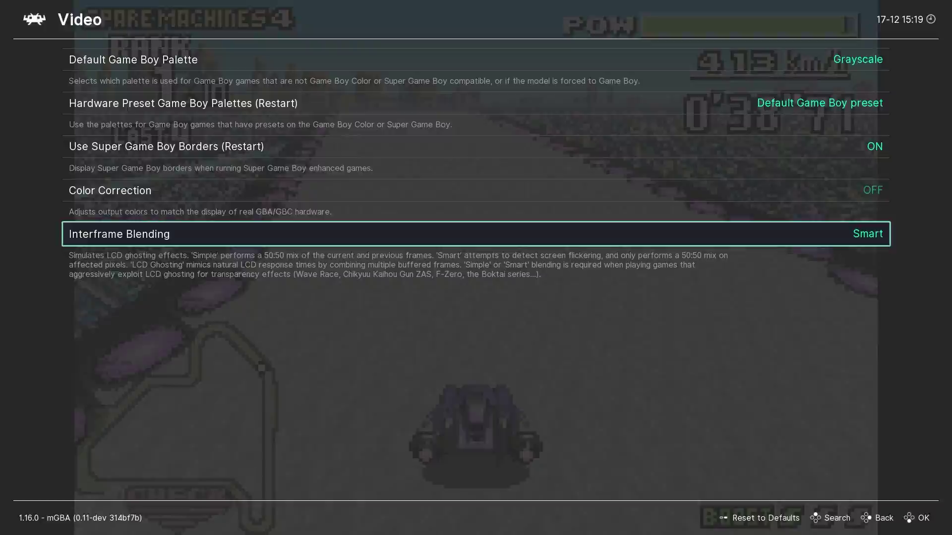
{"action": "key", "text": "F1"}
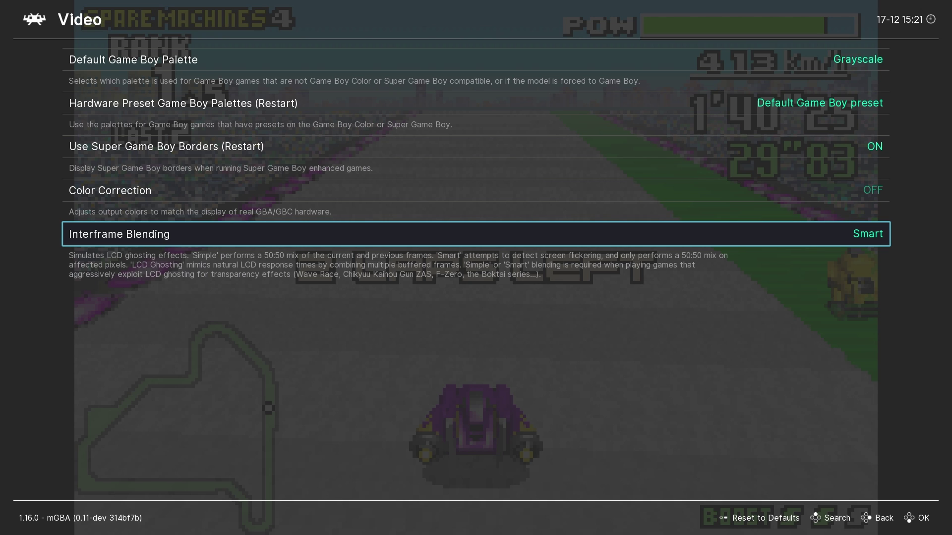
Open Manage Core Options and select Save Game Options for F-Zero
{"action": "key", "text": "BackSpace"}
{"action": "key", "text": "Up"}
{"action": "key", "text": "Up"}
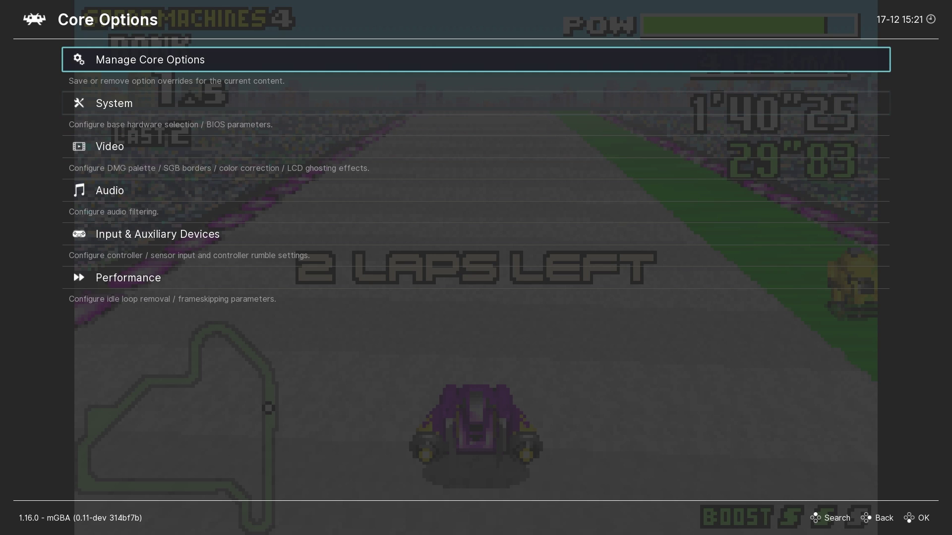
{"action": "key", "text": "Return"}
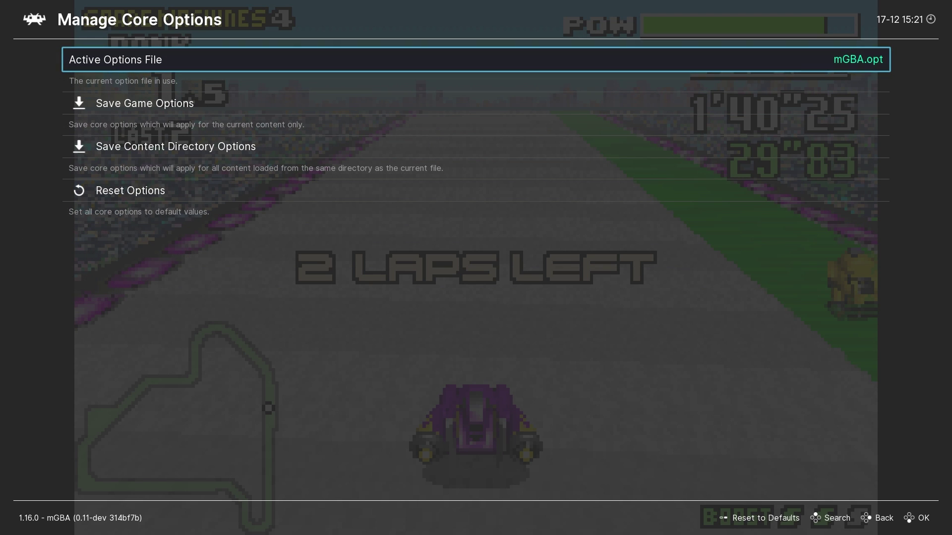
{"action": "key", "text": "Down"}
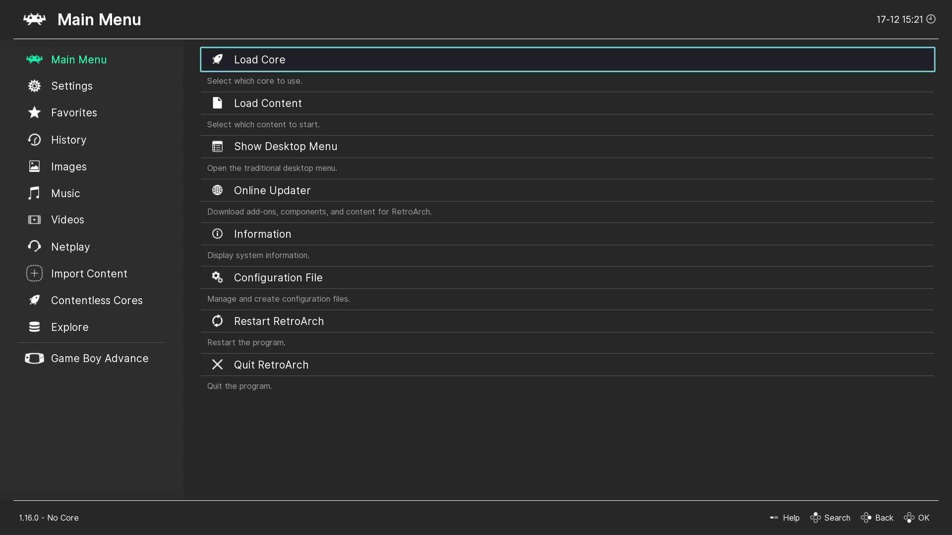
Run Update Slang Shaders from the Online Updater
{"action": "key", "text": "Down"}
{"action": "key", "text": "Down"}
{"action": "key", "text": "Down"}
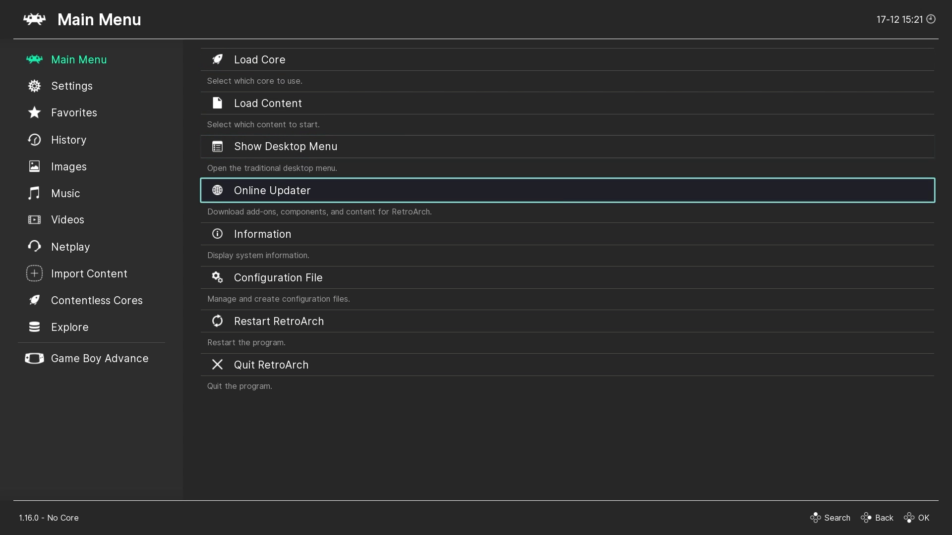
{"action": "key", "text": "Return"}
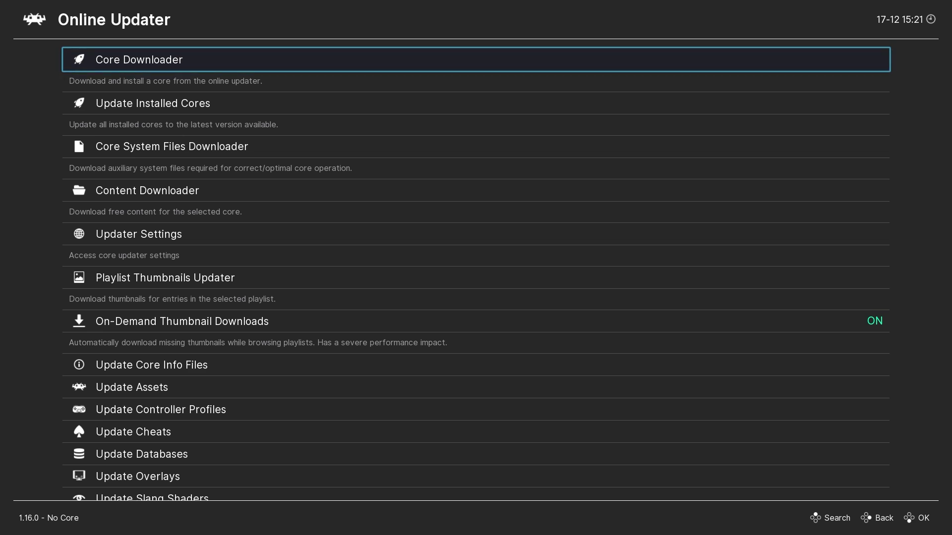
{"action": "key", "text": "Down"}
{"action": "key", "text": "Down"}
{"action": "key", "text": "Down"}
{"action": "key", "text": "Down"}
{"action": "key", "text": "Down"}
{"action": "key", "text": "Down"}
{"action": "key", "text": "Down"}
{"action": "key", "text": "Down"}
{"action": "key", "text": "Down"}
{"action": "key", "text": "Down"}
{"action": "key", "text": "Down"}
{"action": "key", "text": "Down"}
{"action": "key", "text": "Down"}
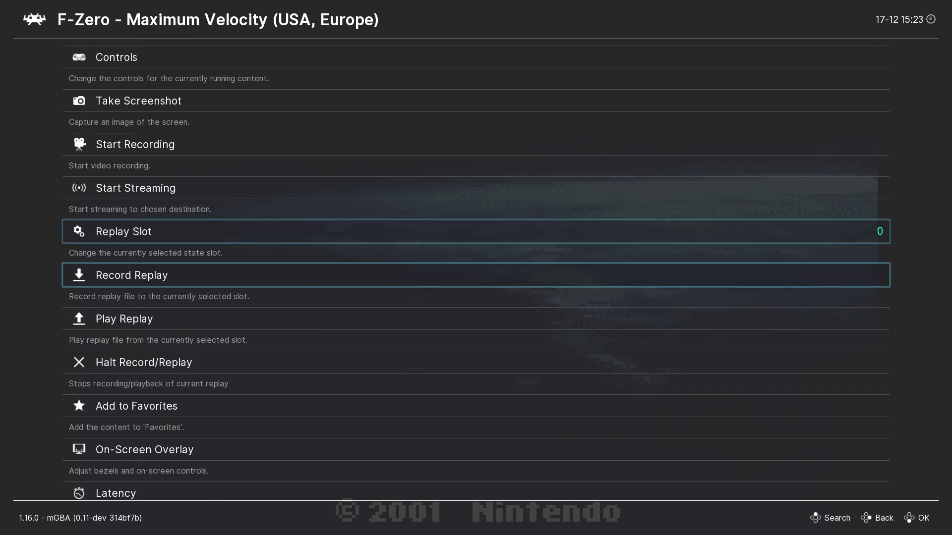
{"action": "key", "text": "Down"}
{"action": "key", "text": "Down"}
{"action": "key", "text": "Down"}
{"action": "key", "text": "Down"}
{"action": "key", "text": "Down"}
{"action": "key", "text": "Down"}
{"action": "key", "text": "Down"}
{"action": "key", "text": "Down"}
{"action": "key", "text": "Down"}
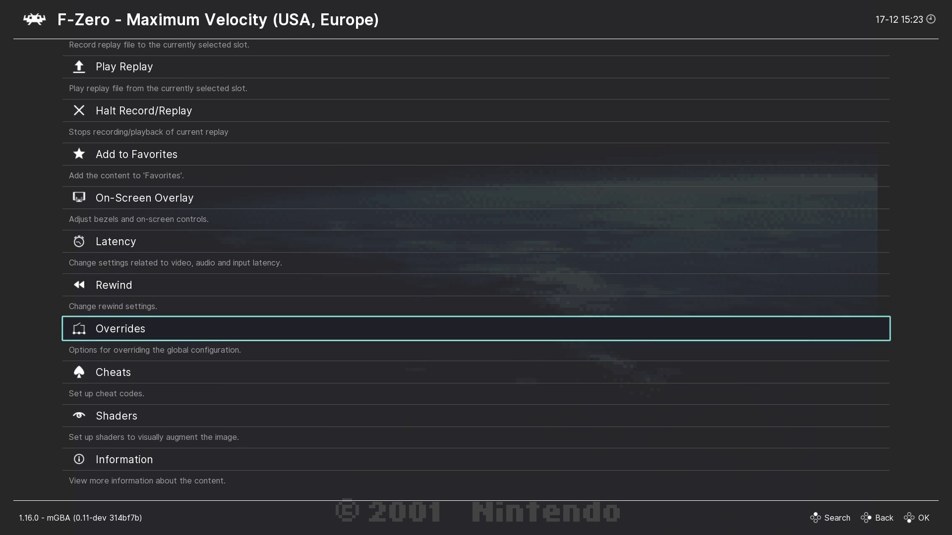
Load a ScaleFX preset from shaders_slang > edge-smoothing > scalefx via the Quick Menu shader loader
{"action": "key", "text": "Return"}
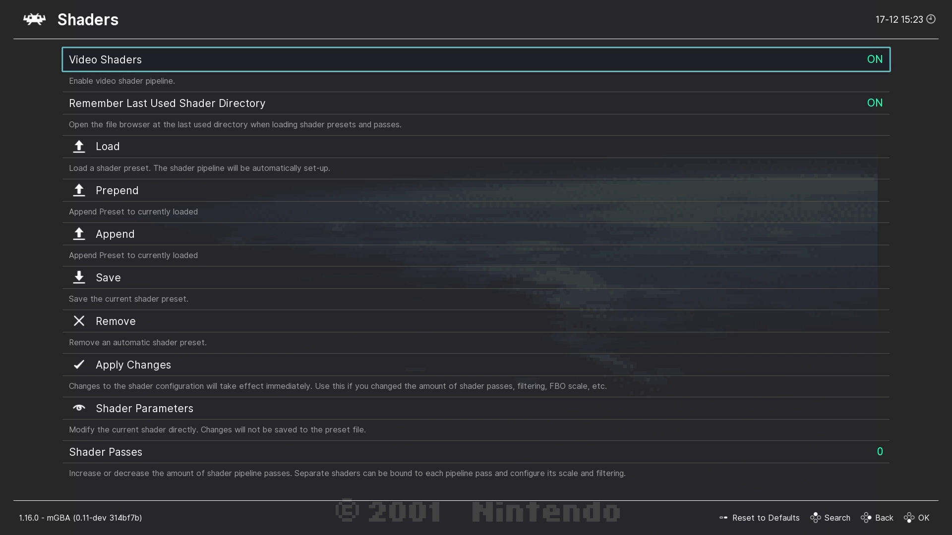
{"action": "key", "text": "Down"}
{"action": "key", "text": "Down"}
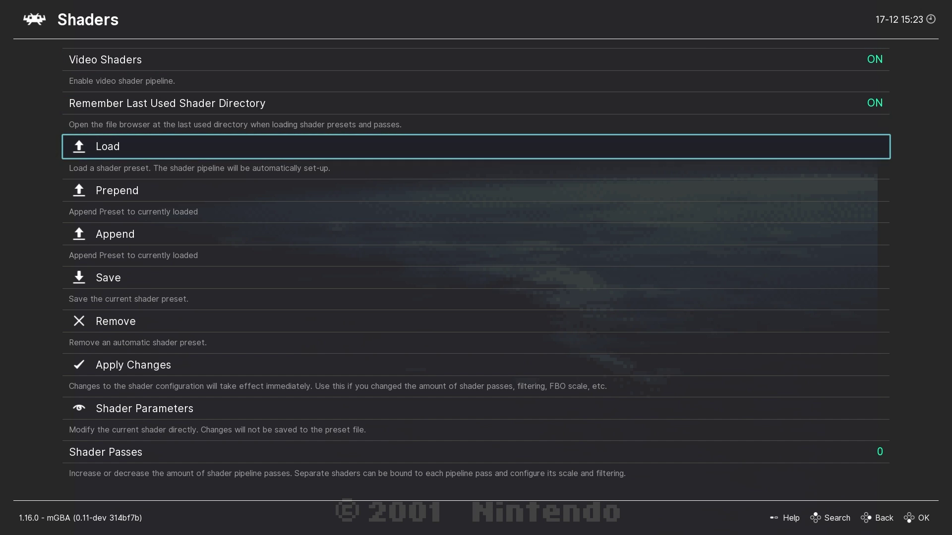
{"action": "key", "text": "Return"}
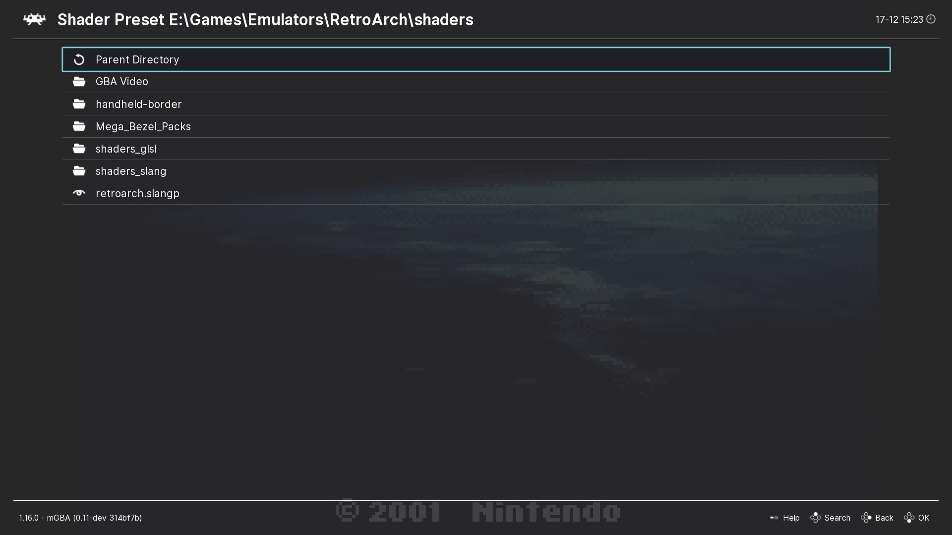
{"action": "key", "text": "Down"}
{"action": "key", "text": "Down"}
{"action": "key", "text": "Down"}
{"action": "key", "text": "Down"}
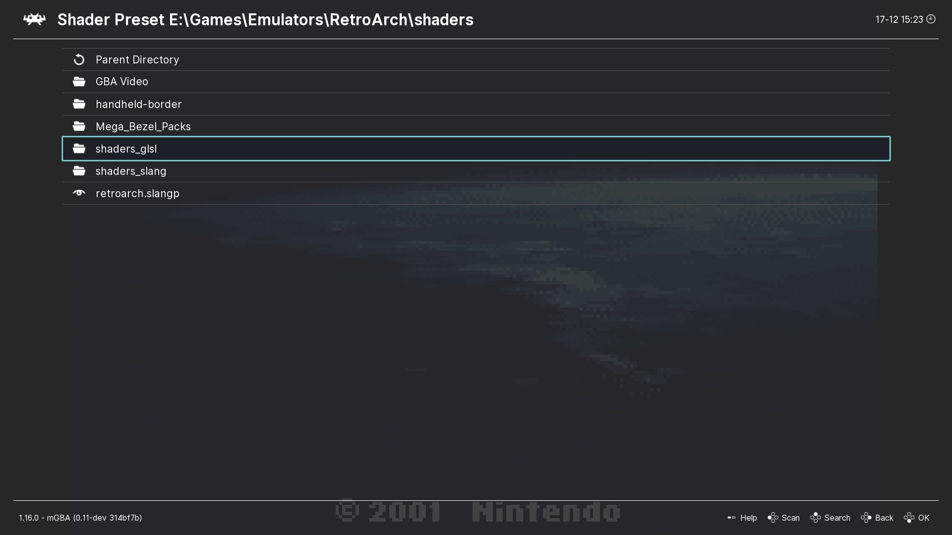
{"action": "key", "text": "Down"}
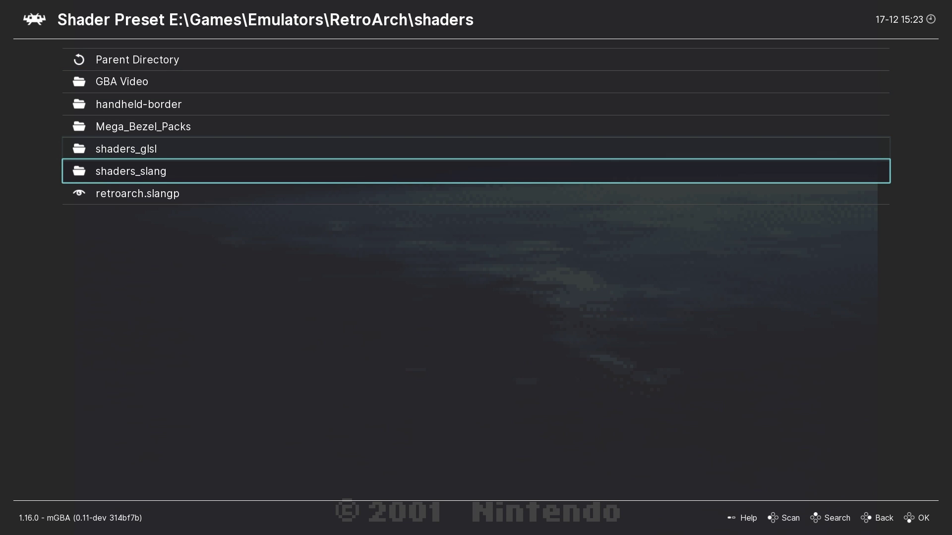
{"action": "key", "text": "Return"}
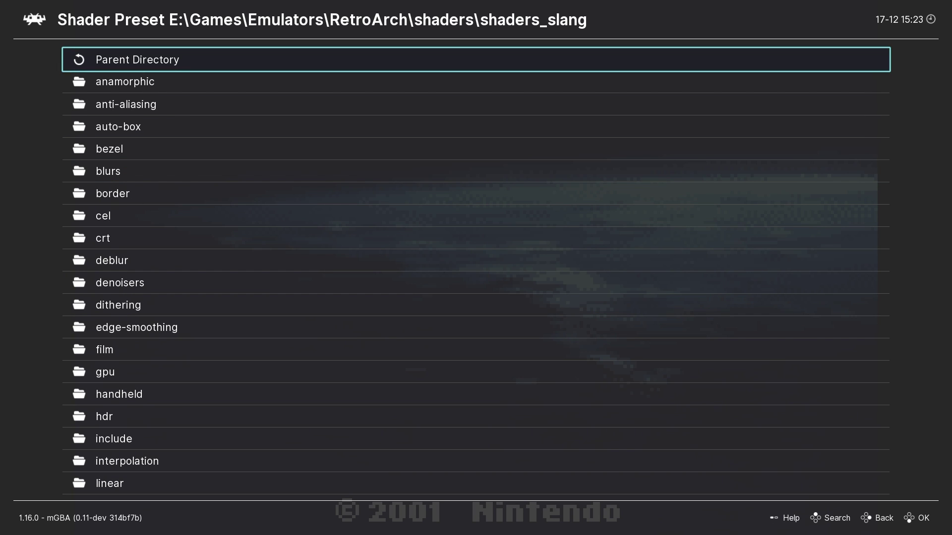
{"action": "key", "text": "Down"}
{"action": "key", "text": "Down"}
{"action": "key", "text": "Down"}
{"action": "key", "text": "Down"}
{"action": "key", "text": "Down"}
{"action": "key", "text": "Down"}
{"action": "key", "text": "Down"}
{"action": "key", "text": "Down"}
{"action": "key", "text": "Down"}
{"action": "key", "text": "Down"}
{"action": "key", "text": "Down"}
{"action": "key", "text": "Down"}
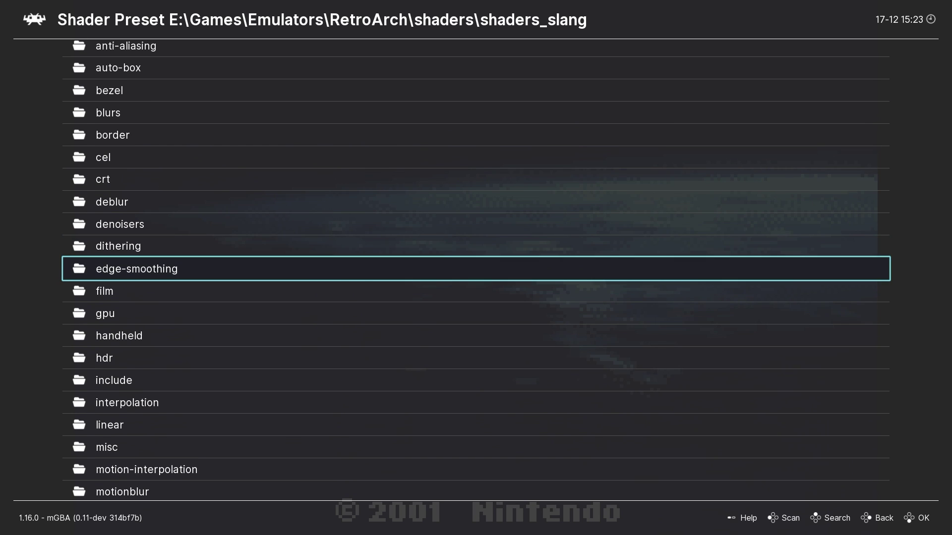
{"action": "key", "text": "Return"}
{"action": "key", "text": "Down"}
{"action": "key", "text": "Down"}
{"action": "key", "text": "Down"}
{"action": "key", "text": "Down"}
{"action": "key", "text": "Down"}
{"action": "key", "text": "Down"}
{"action": "key", "text": "Down"}
{"action": "key", "text": "Down"}
{"action": "key", "text": "Down"}
{"action": "key", "text": "Down"}
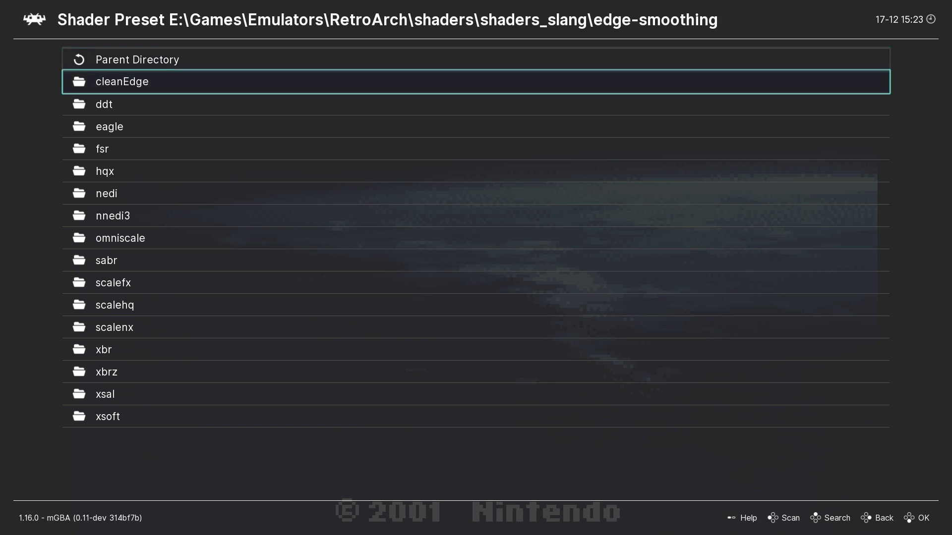
{"action": "key", "text": "Return"}
{"action": "key", "text": "Down"}
{"action": "key", "text": "Down"}
{"action": "key", "text": "Down"}
{"action": "key", "text": "Down"}
{"action": "key", "text": "Down"}
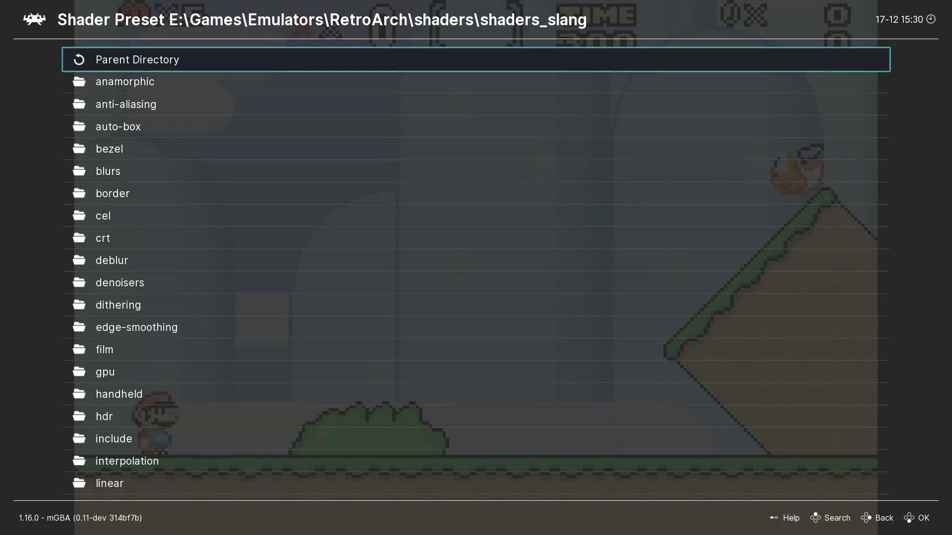
Load the handheld lcd-grid-v2.slangp shader preset from shaders_slang
{"action": "key", "text": "Down"}
{"action": "key", "text": "Down"}
{"action": "key", "text": "Down"}
{"action": "key", "text": "Down"}
{"action": "key", "text": "Down"}
{"action": "key", "text": "Down"}
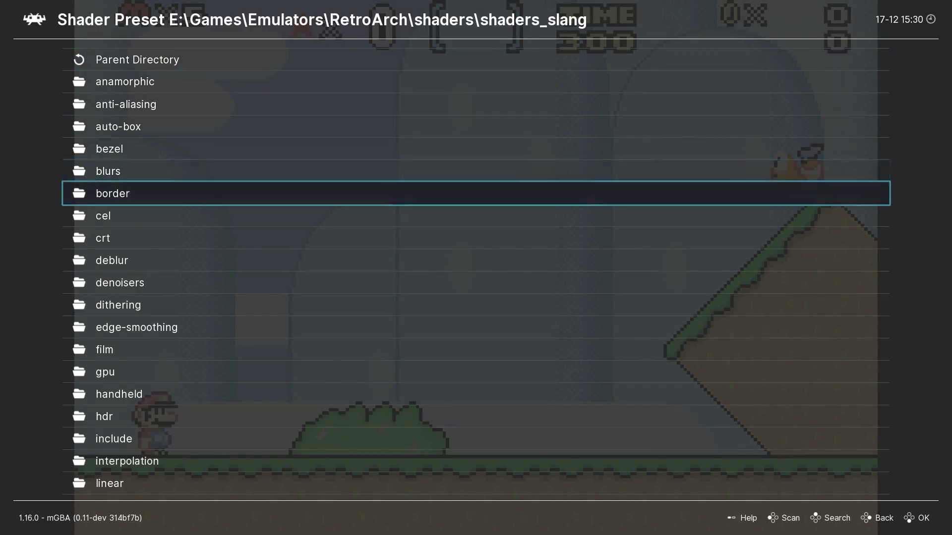
{"action": "key", "text": "Down"}
{"action": "key", "text": "Down"}
{"action": "key", "text": "Down"}
{"action": "key", "text": "Down"}
{"action": "key", "text": "Down"}
{"action": "key", "text": "Down"}
{"action": "key", "text": "Return"}
{"action": "key", "text": "Down"}
{"action": "key", "text": "Down"}
{"action": "key", "text": "Down"}
{"action": "key", "text": "Down"}
{"action": "key", "text": "Down"}
{"action": "key", "text": "Down"}
{"action": "key", "text": "Down"}
{"action": "key", "text": "Down"}
{"action": "key", "text": "Down"}
{"action": "key", "text": "Down"}
{"action": "key", "text": "Down"}
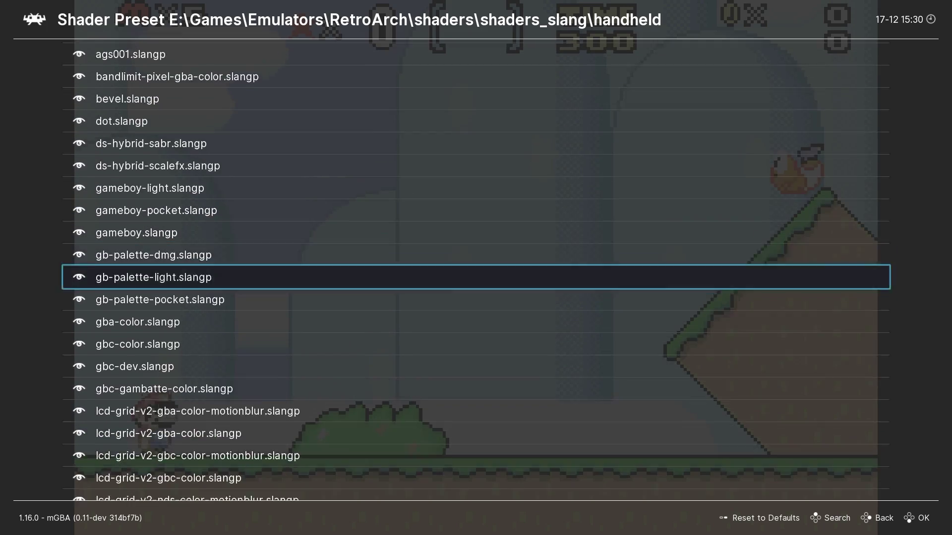
{"action": "key", "text": "Down"}
{"action": "key", "text": "Down"}
{"action": "key", "text": "Down"}
{"action": "key", "text": "Down"}
{"action": "key", "text": "Down"}
{"action": "key", "text": "Down"}
{"action": "key", "text": "Down"}
{"action": "key", "text": "Down"}
{"action": "key", "text": "Down"}
{"action": "key", "text": "Down"}
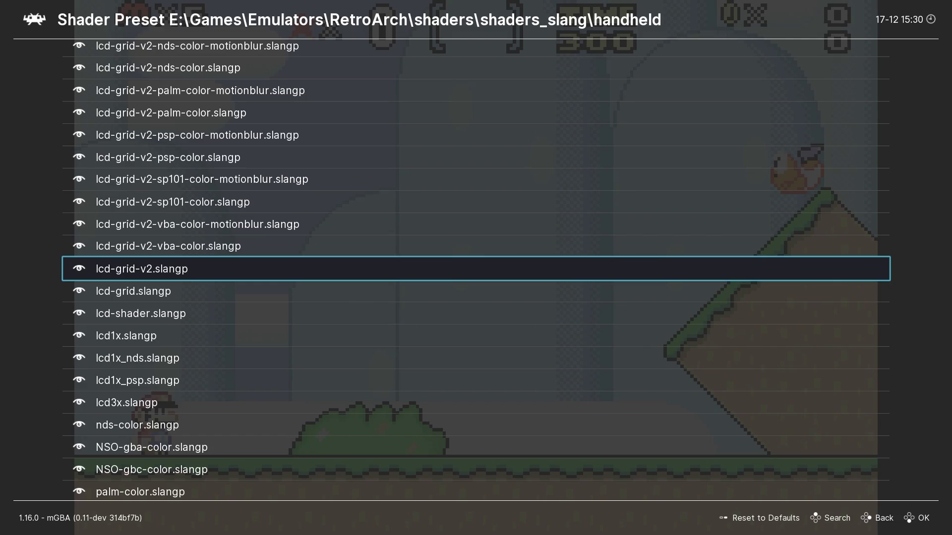
{"action": "key", "text": "Return"}
Resume play and test the LCD grid shader in a Mario game and a Wario game
{"action": "key", "text": "F1"}
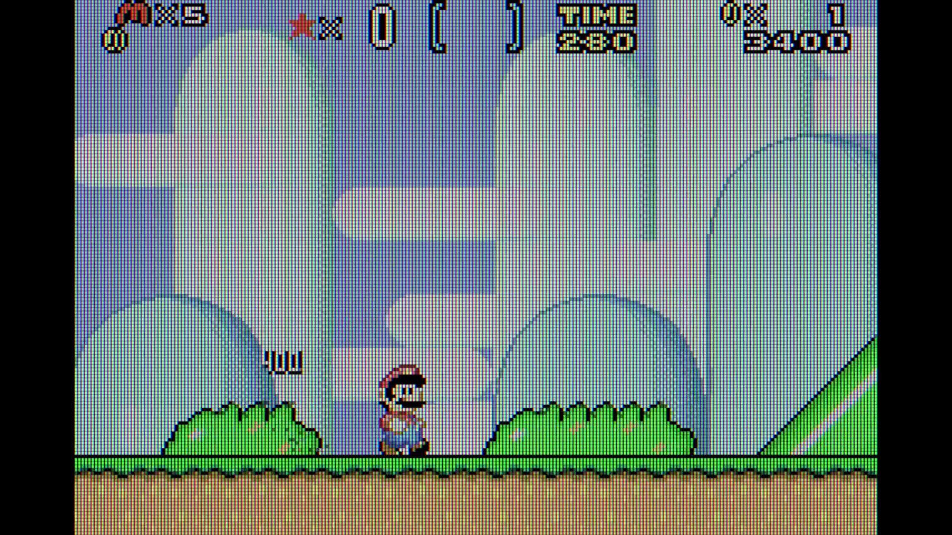
{"action": "key", "text": "Right"}
{"action": "key", "text": "z"}
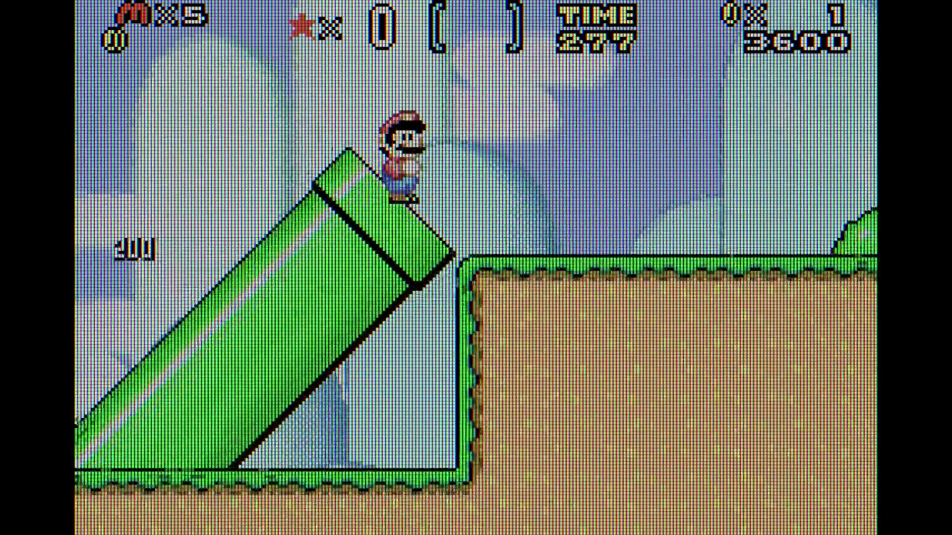
{"action": "key", "text": "z"}
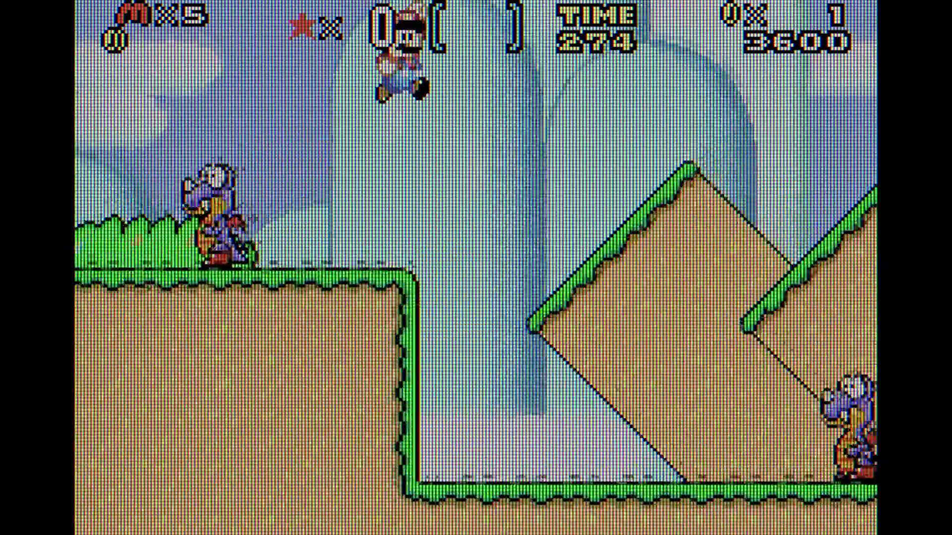
{"action": "key", "text": "z"}
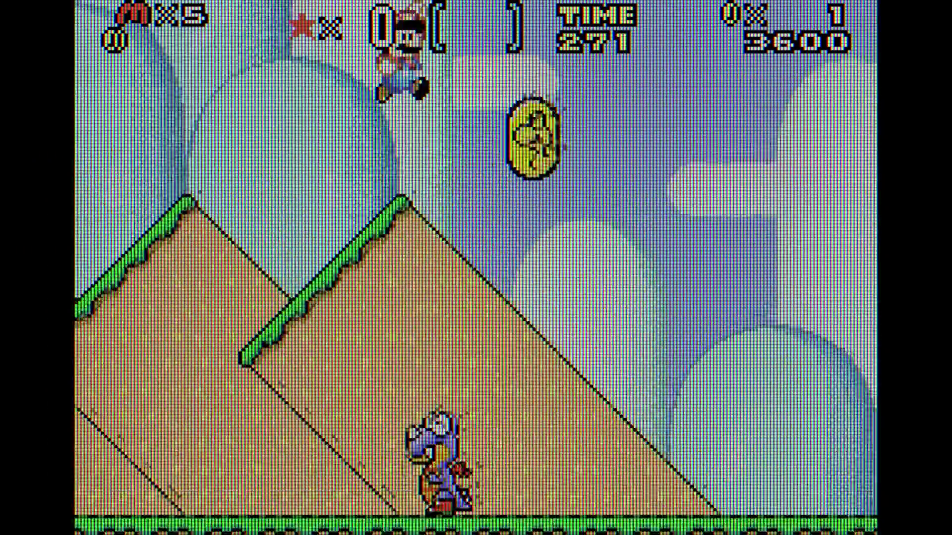
{"action": "key", "text": "Right"}
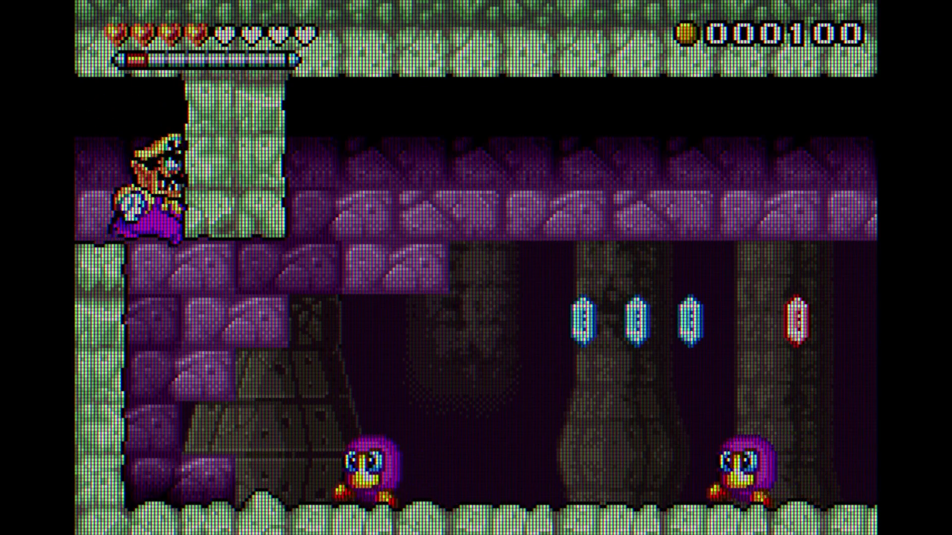
{"action": "key", "text": "Right"}
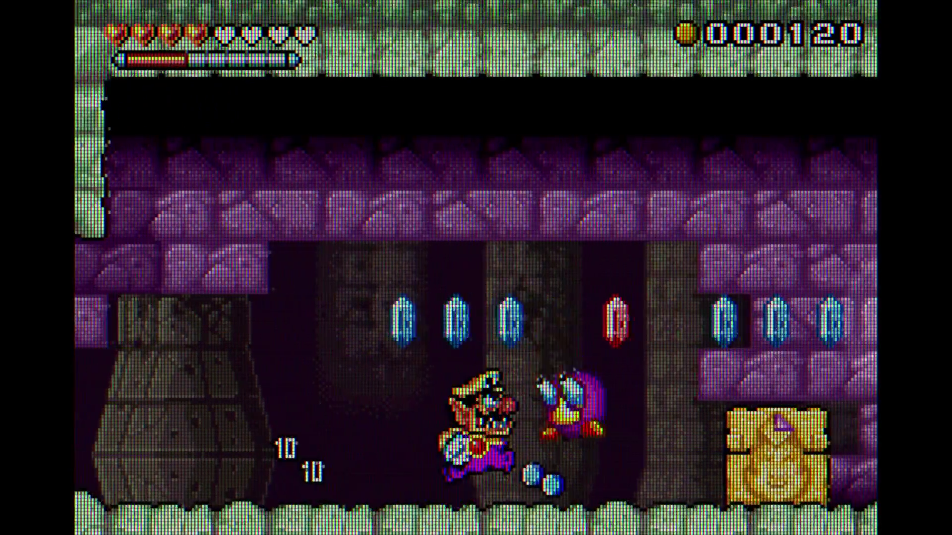
{"action": "key", "text": "z"}
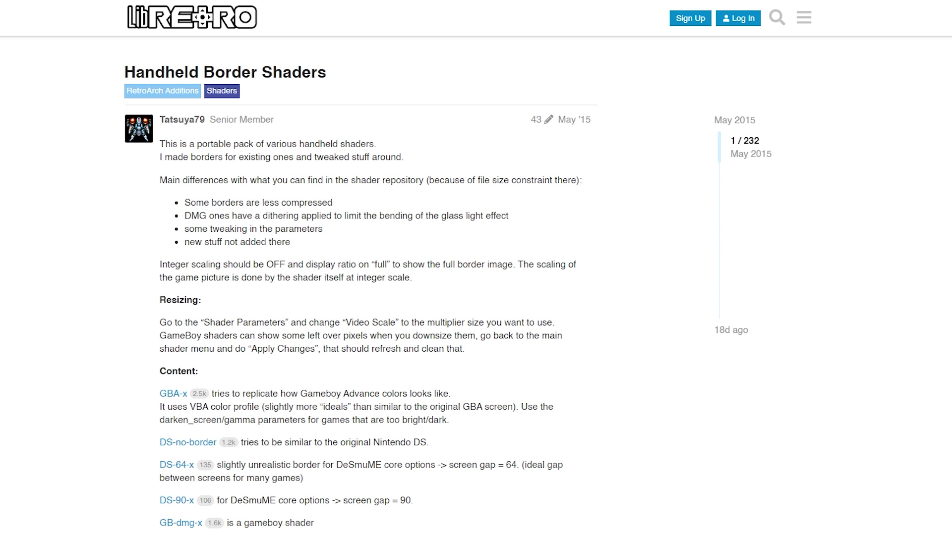
Open the downloaded handheld-border Slang zip and copy its handheld-border folder into RetroArch's shaders folder
{"action": "scroll", "coordinate": [377, 288], "scroll_direction": "down", "scroll_amount": 12}
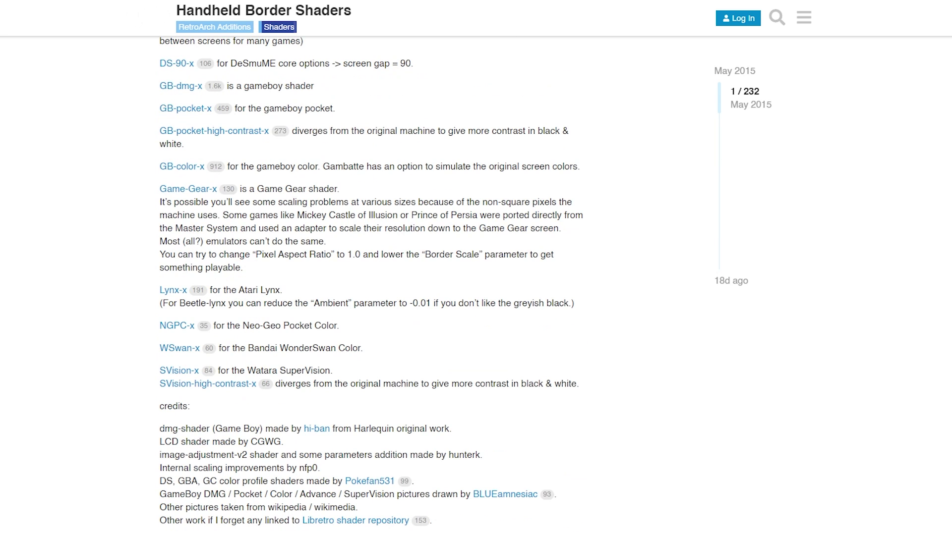
{"action": "scroll", "coordinate": [377, 288], "scroll_direction": "down", "scroll_amount": 3}
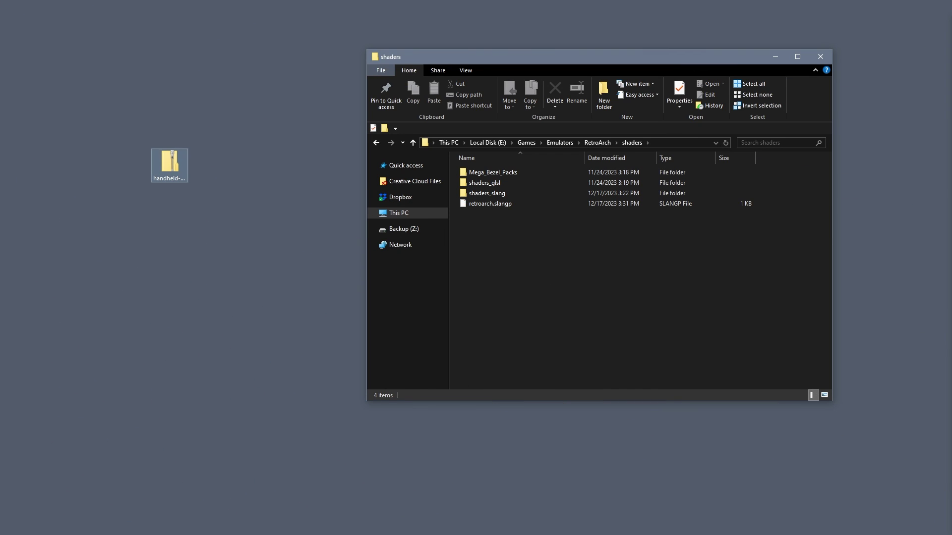
{"action": "left_click", "coordinate": [169, 176]}
{"action": "key", "text": "Return"}
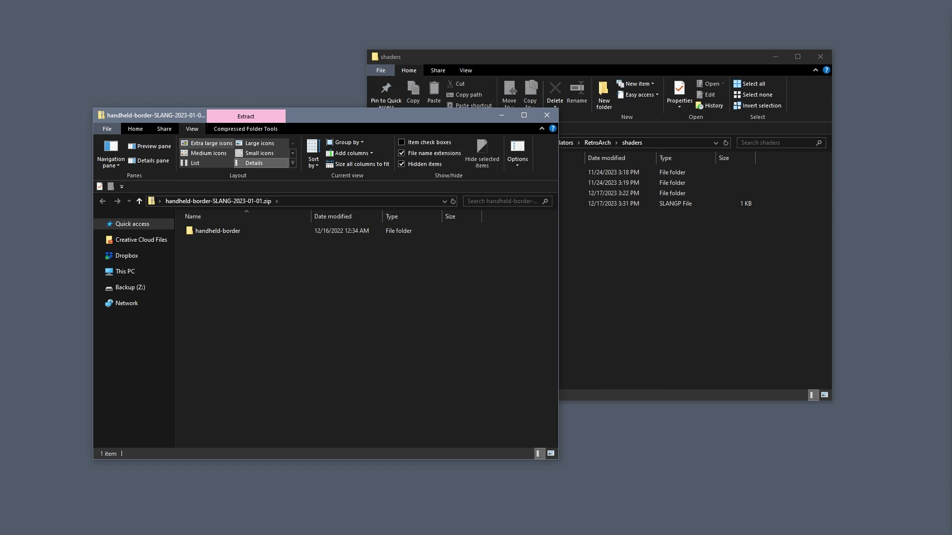
{"action": "left_click_drag", "start_coordinate": [218, 231], "coordinate": [601, 325]}
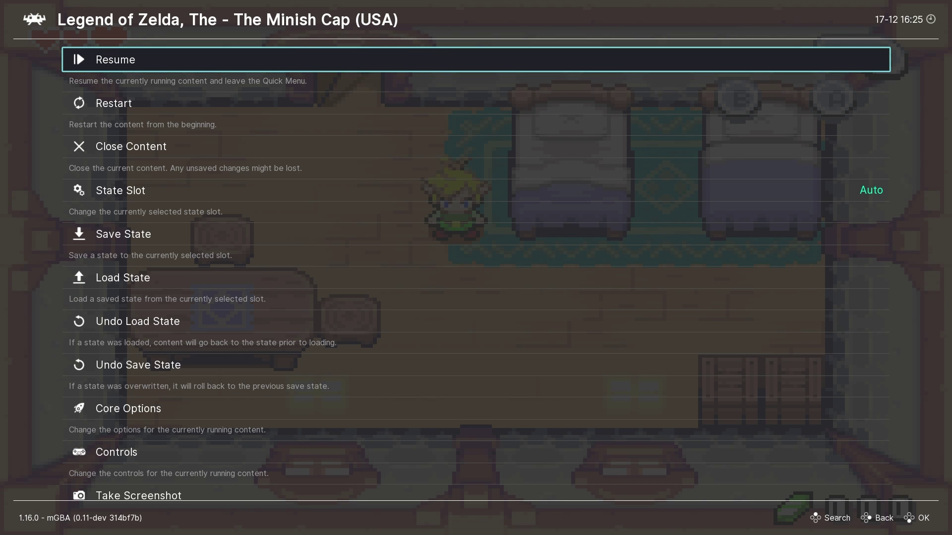
Load the GBA-04x preset from the handheld-border folder via Shaders > Load
{"action": "key", "text": "Down"}
{"action": "key", "text": "Down"}
{"action": "key", "text": "Down"}
{"action": "key", "text": "Down"}
{"action": "key", "text": "Down"}
{"action": "key", "text": "Down"}
{"action": "key", "text": "Down"}
{"action": "key", "text": "Down"}
{"action": "key", "text": "Down"}
{"action": "key", "text": "Down"}
{"action": "key", "text": "Down"}
{"action": "key", "text": "Down"}
{"action": "key", "text": "Down"}
{"action": "key", "text": "Down"}
{"action": "key", "text": "Down"}
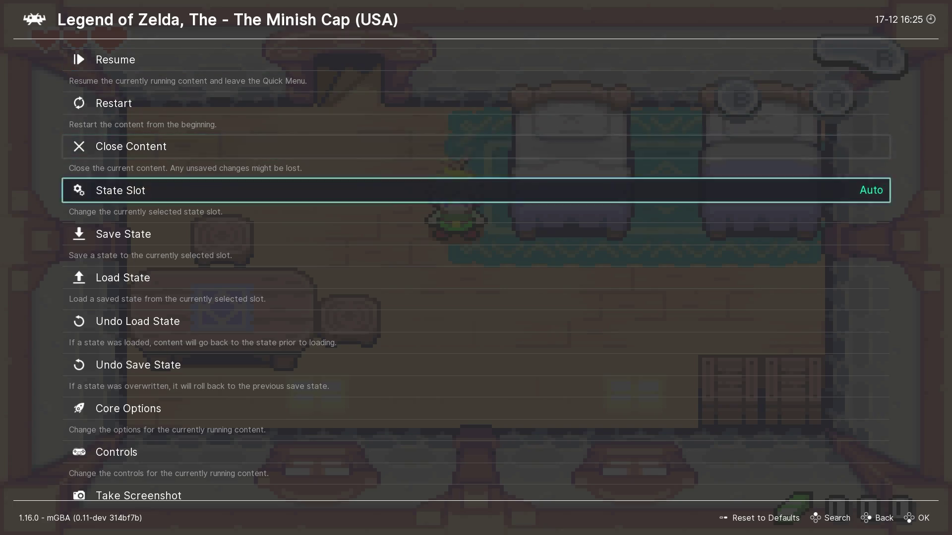
{"action": "key", "text": "Down"}
{"action": "key", "text": "Down"}
{"action": "key", "text": "Down"}
{"action": "key", "text": "Down"}
{"action": "key", "text": "Down"}
{"action": "key", "text": "Down"}
{"action": "key", "text": "Down"}
{"action": "key", "text": "Down"}
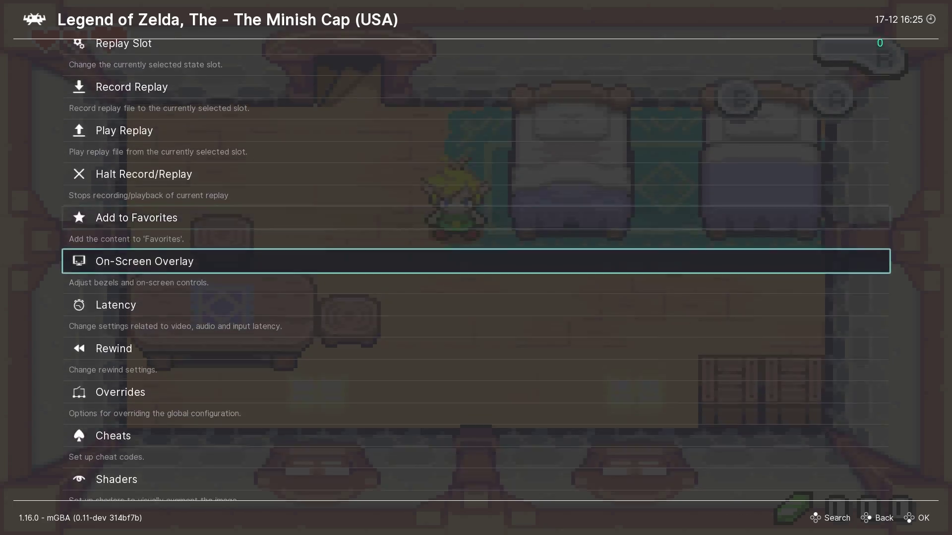
{"action": "key", "text": "Return"}
{"action": "key", "text": "Down"}
{"action": "key", "text": "Down"}
{"action": "key", "text": "Return"}
{"action": "key", "text": "Down"}
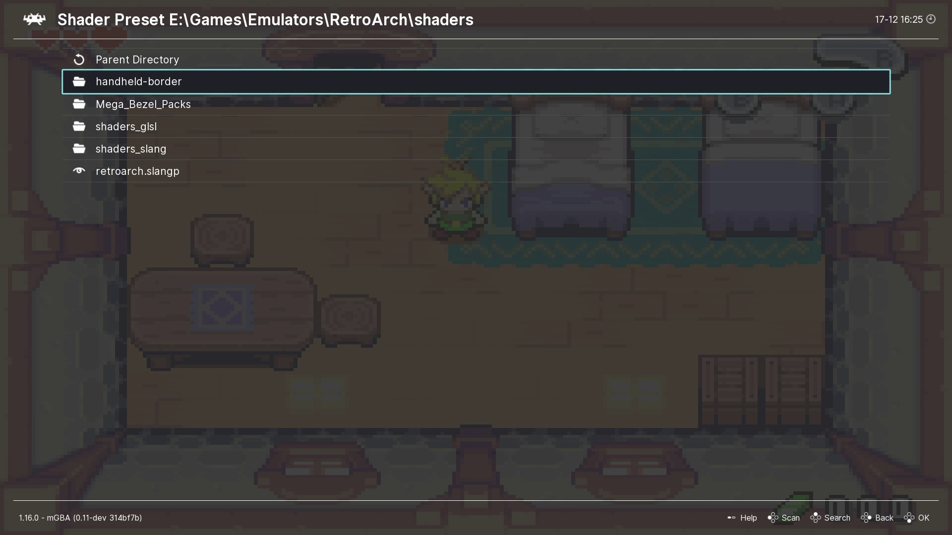
{"action": "key", "text": "Return"}
{"action": "key", "text": "Down"}
{"action": "key", "text": "Down"}
{"action": "key", "text": "Down"}
{"action": "key", "text": "Down"}
{"action": "key", "text": "Down"}
{"action": "key", "text": "Down"}
{"action": "key", "text": "Down"}
{"action": "key", "text": "Down"}
{"action": "key", "text": "Down"}
{"action": "key", "text": "Down"}
{"action": "key", "text": "Down"}
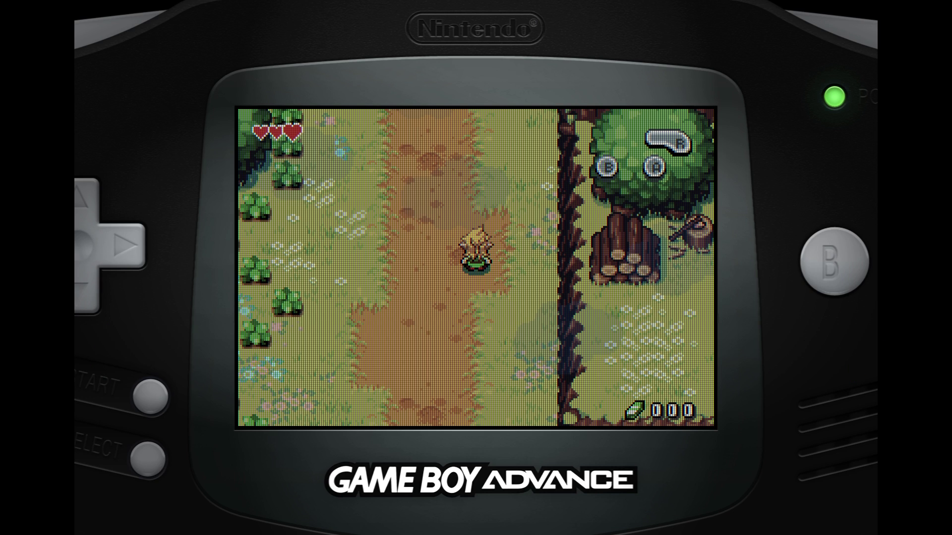
Review the Aspect Ratio choices under Video > Scaling settings
{"action": "key", "text": "F1"}
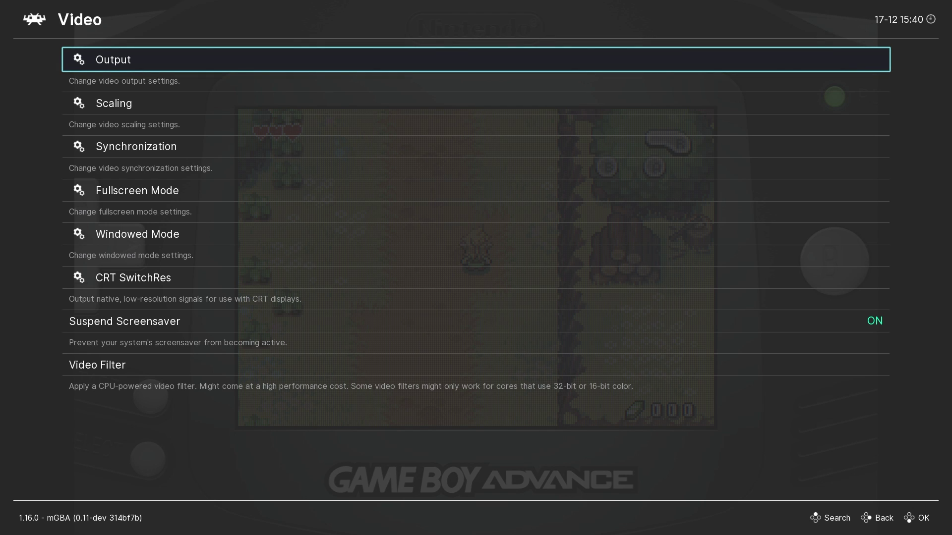
{"action": "key", "text": "Down"}
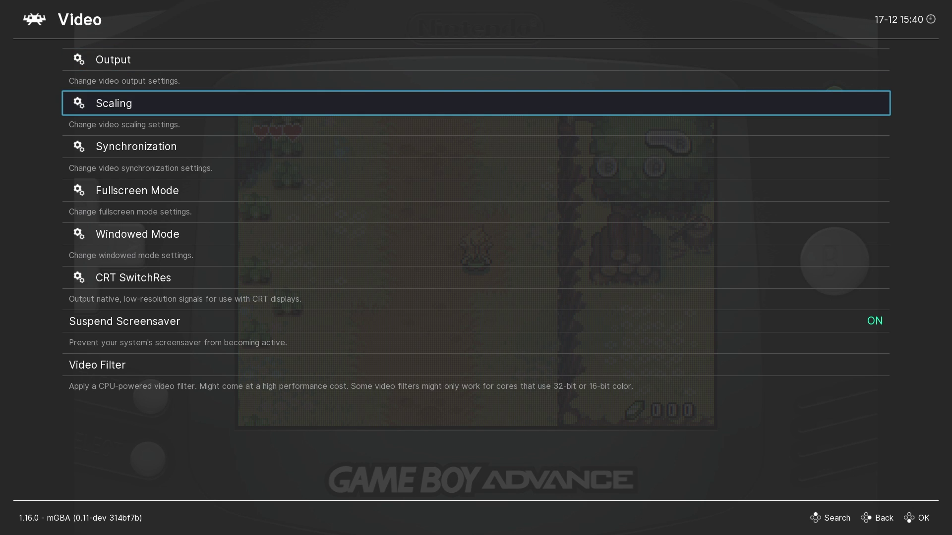
{"action": "key", "text": "Return"}
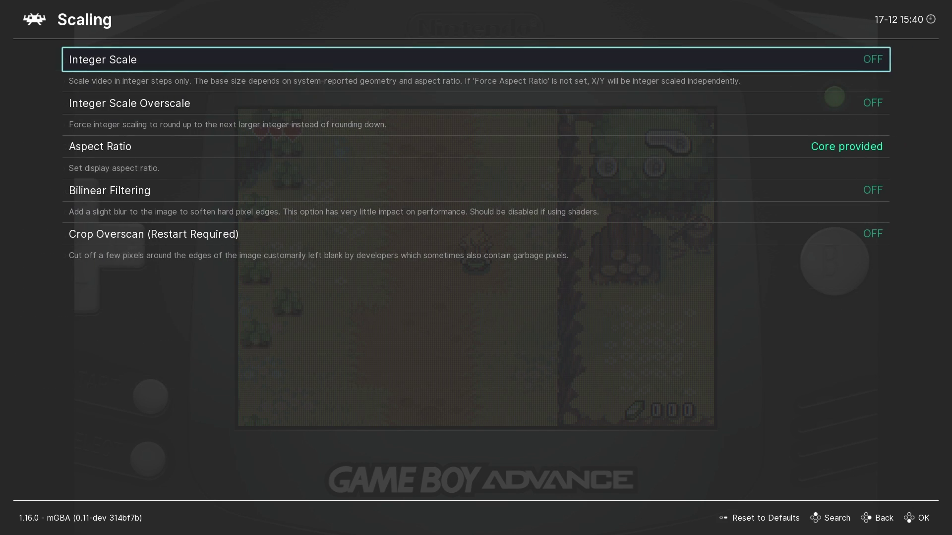
{"action": "key", "text": "Down"}
{"action": "key", "text": "Down"}
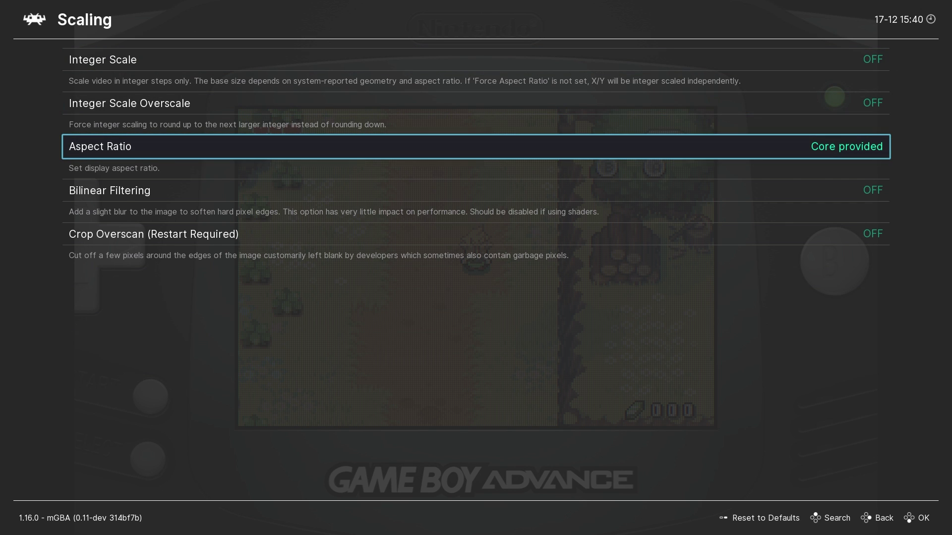
{"action": "key", "text": "Return"}
{"action": "key", "text": "Down"}
Walk Link around Minish Cap in the GBA frame, then pause into the Quick Menu
{"action": "key", "text": "F1"}
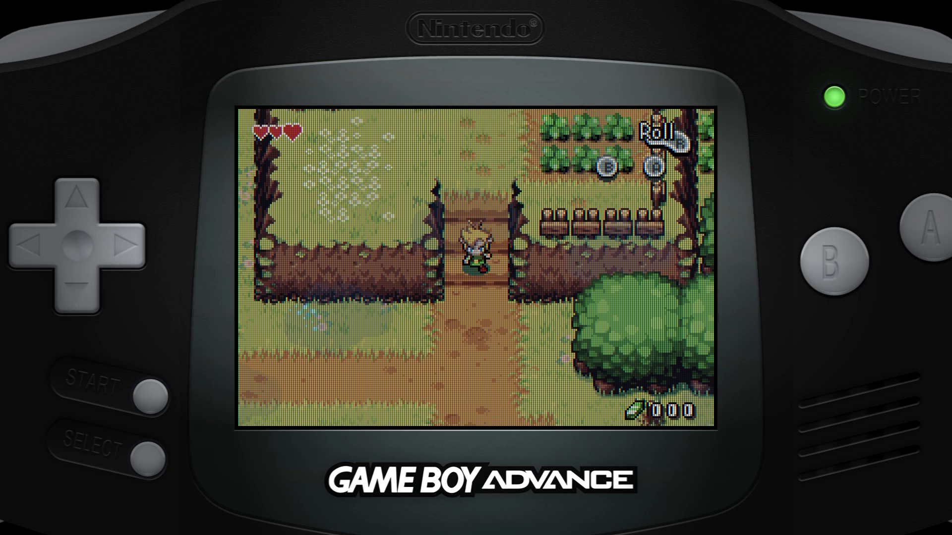
{"action": "key", "text": "Down"}
{"action": "key", "text": "Left"}
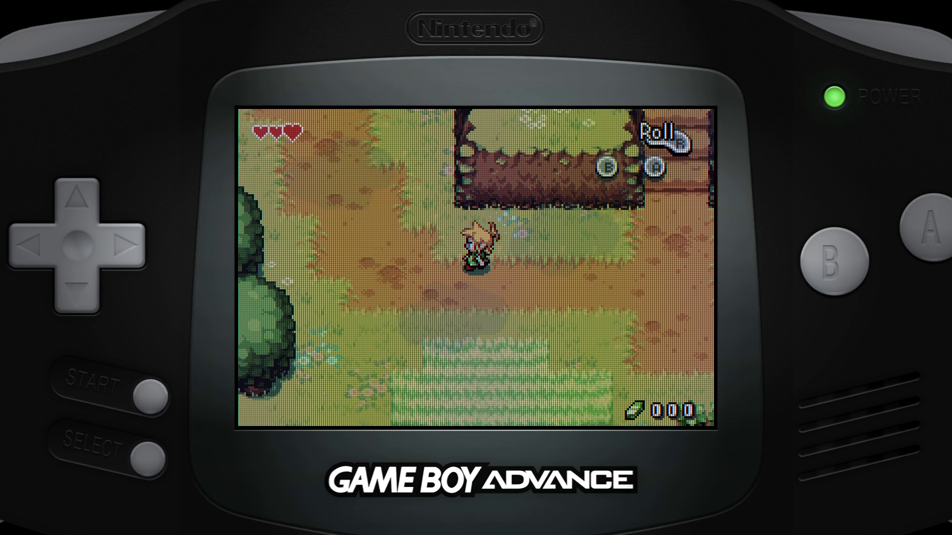
{"action": "key", "text": "Up"}
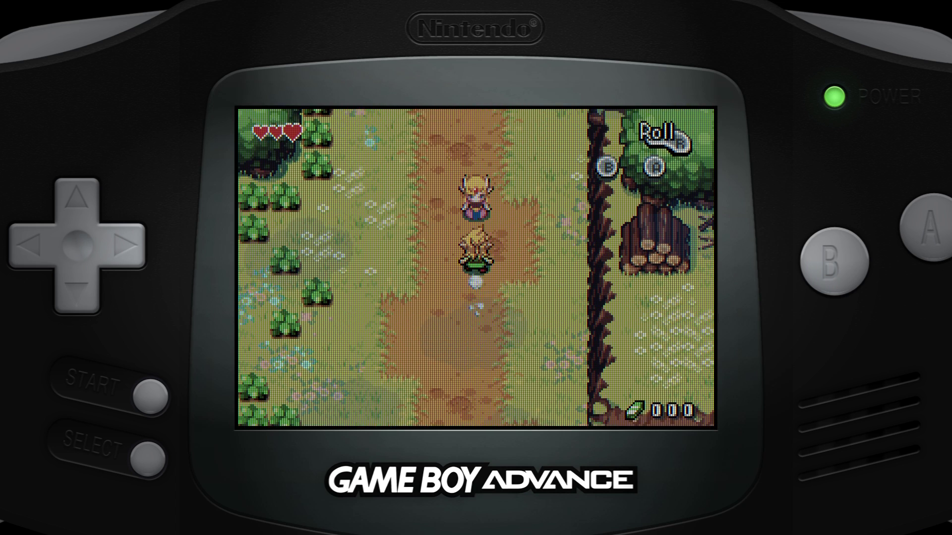
{"action": "key", "text": "x"}
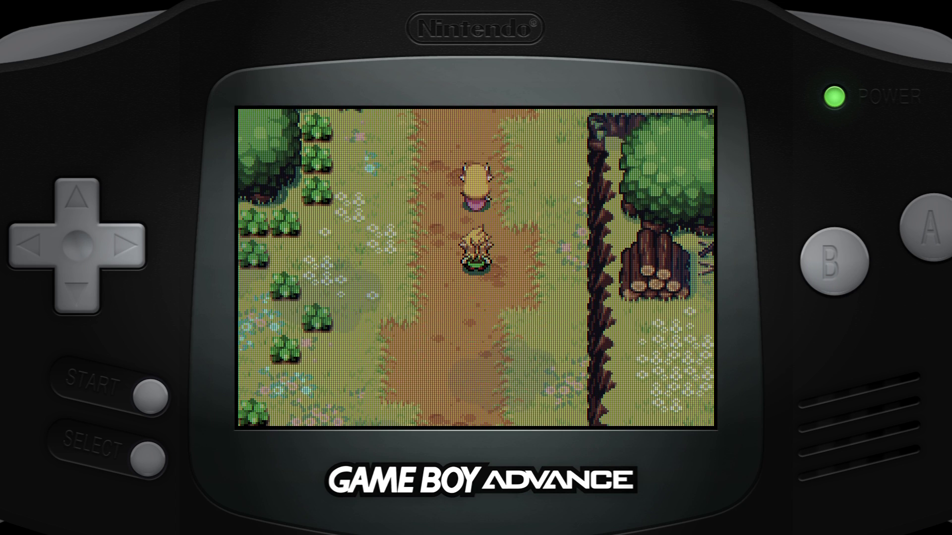
{"action": "key", "text": "Left"}
{"action": "key", "text": "Up"}
{"action": "key", "text": "Up"}
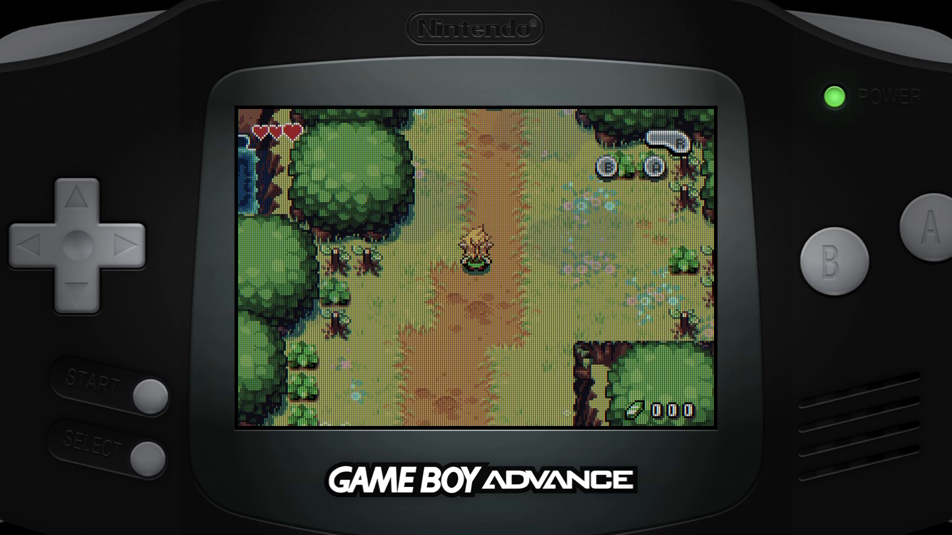
{"action": "key", "text": "F1"}
{"action": "key", "text": "Down"}
{"action": "key", "text": "Down"}
{"action": "key", "text": "Down"}
{"action": "key", "text": "Down"}
{"action": "key", "text": "Down"}
{"action": "key", "text": "Down"}
{"action": "key", "text": "Down"}
{"action": "key", "text": "Down"}
{"action": "key", "text": "Down"}
{"action": "key", "text": "Down"}
{"action": "key", "text": "Down"}
Lower the border shader's Video Scale to 3.00 and preview the smaller frame in-game
{"action": "key", "text": "Down"}
{"action": "key", "text": "Down"}
{"action": "key", "text": "Down"}
{"action": "key", "text": "Down"}
{"action": "key", "text": "Down"}
{"action": "key", "text": "Down"}
{"action": "key", "text": "Down"}
{"action": "key", "text": "Down"}
{"action": "key", "text": "Down"}
{"action": "key", "text": "Down"}
{"action": "key", "text": "Down"}
{"action": "key", "text": "Down"}
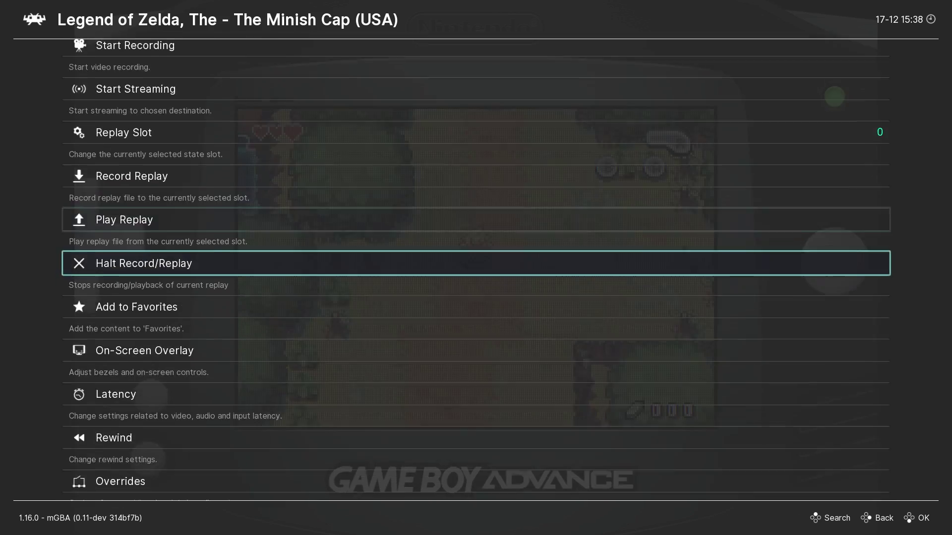
{"action": "key", "text": "Return"}
{"action": "key", "text": "Down"}
{"action": "key", "text": "Down"}
{"action": "key", "text": "Down"}
{"action": "key", "text": "Down"}
{"action": "key", "text": "Down"}
{"action": "key", "text": "Down"}
{"action": "key", "text": "Down"}
{"action": "key", "text": "Down"}
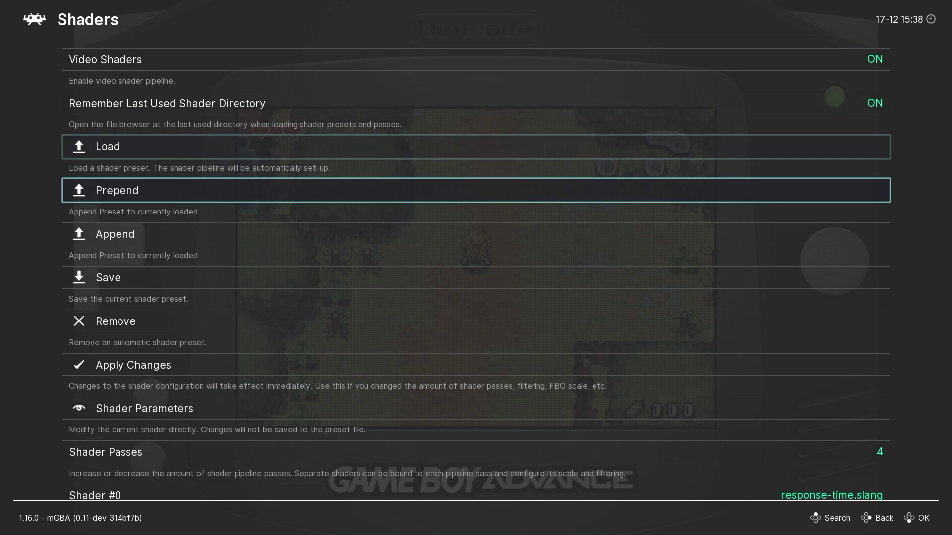
{"action": "key", "text": "Return"}
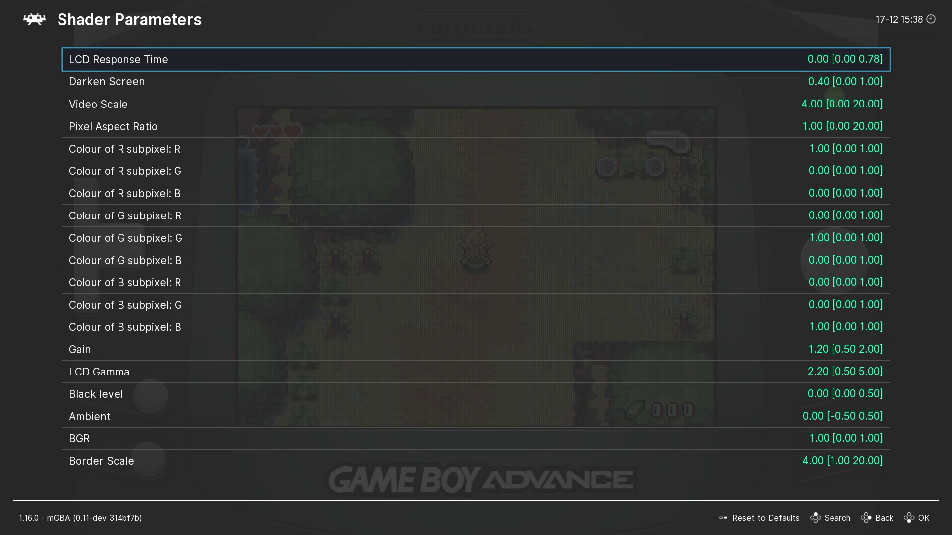
{"action": "key", "text": "Down"}
{"action": "key", "text": "Down"}
{"action": "key", "text": "Left"}
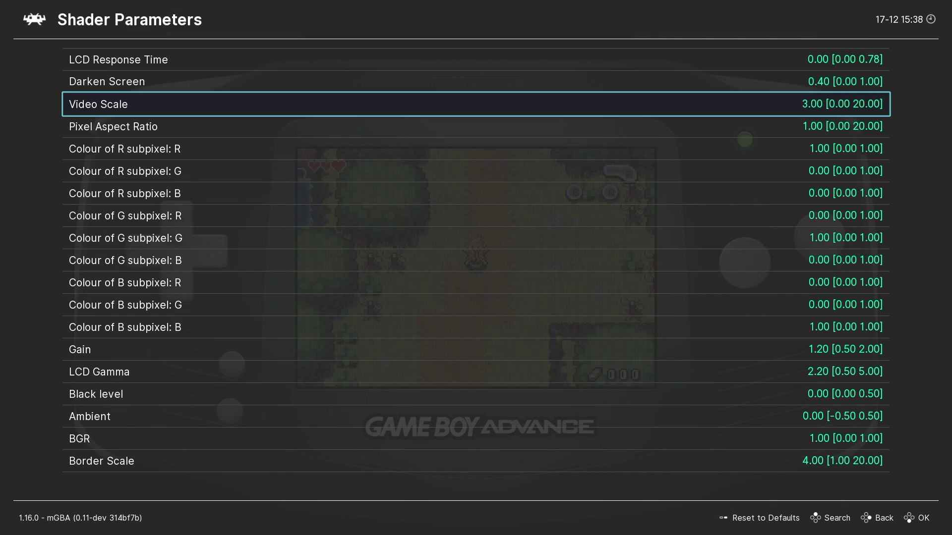
{"action": "key", "text": "Left"}
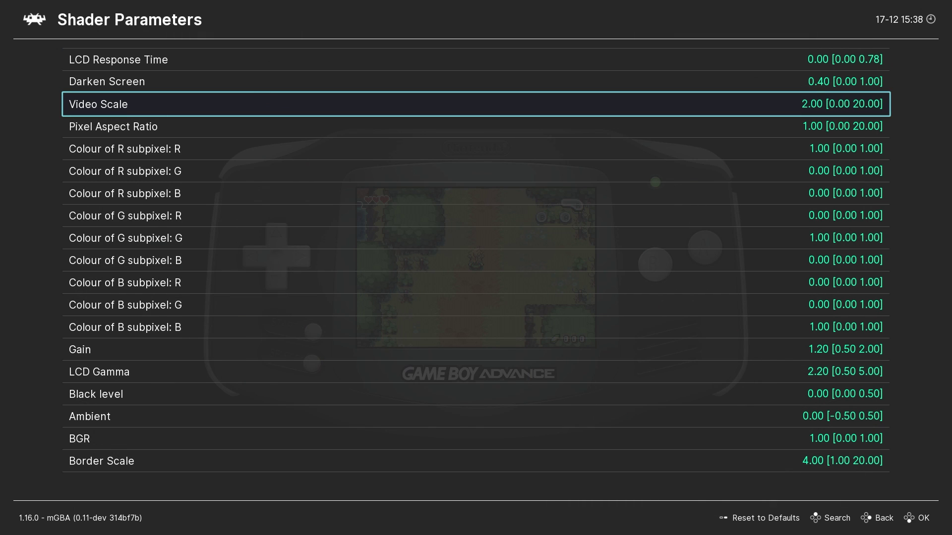
{"action": "key", "text": "Right"}
{"action": "key", "text": "Right"}
{"action": "key", "text": "Right"}
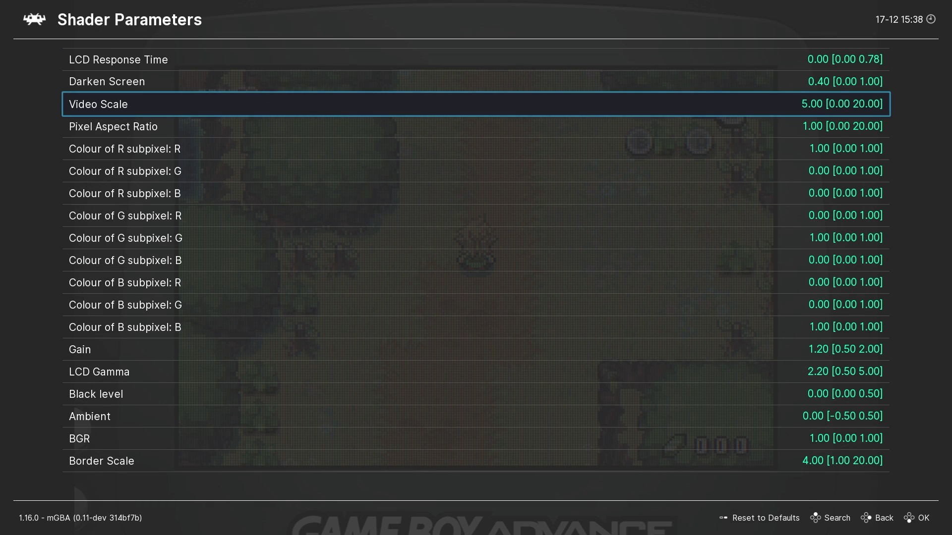
{"action": "key", "text": "Left"}
{"action": "key", "text": "Left"}
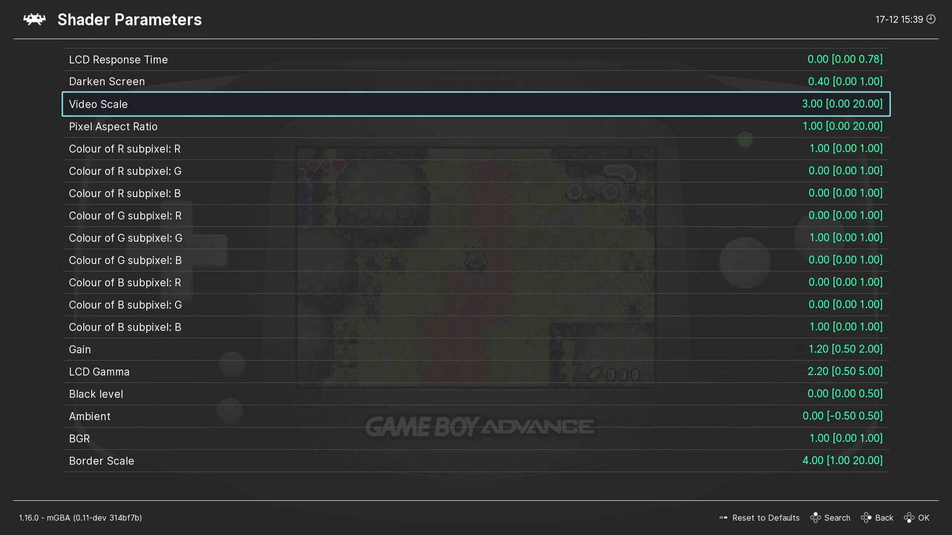
{"action": "key", "text": "F1"}
{"action": "key", "text": "Down"}
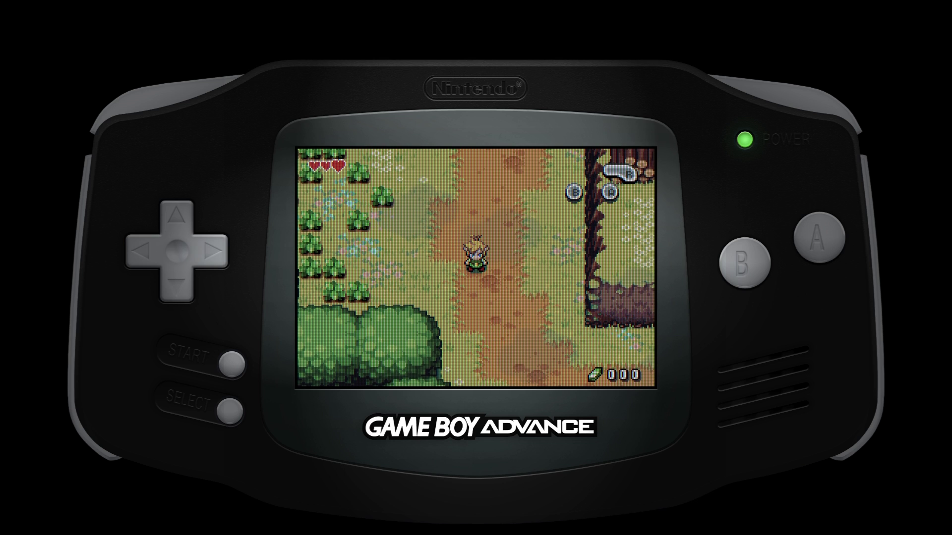
Test a higher LCD Response Time while walking Link, then reset it to 0.00
{"action": "key", "text": "F1"}
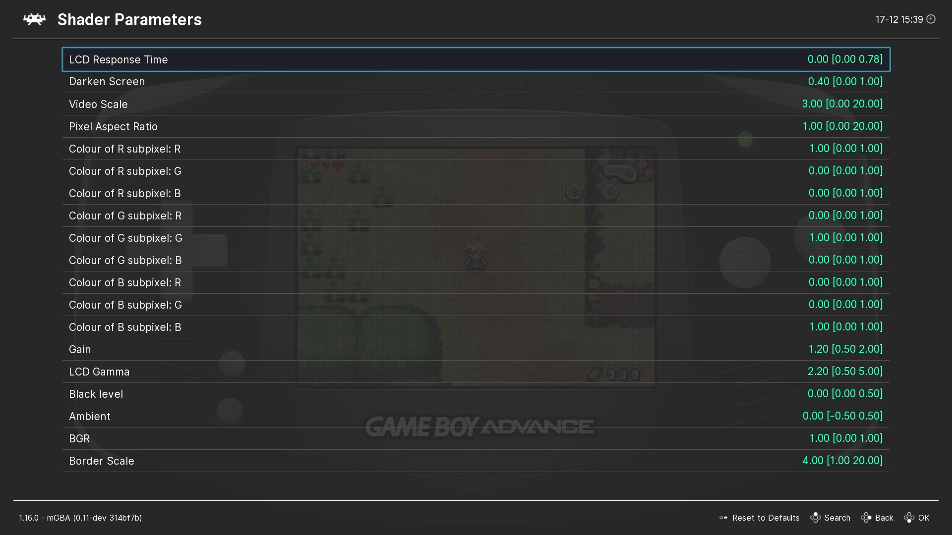
{"action": "key", "text": "Right"}
{"action": "key", "text": "Right"}
{"action": "key", "text": "Right"}
{"action": "key", "text": "Right"}
{"action": "key", "text": "F1"}
{"action": "key", "text": "Down"}
{"action": "key", "text": "Right"}
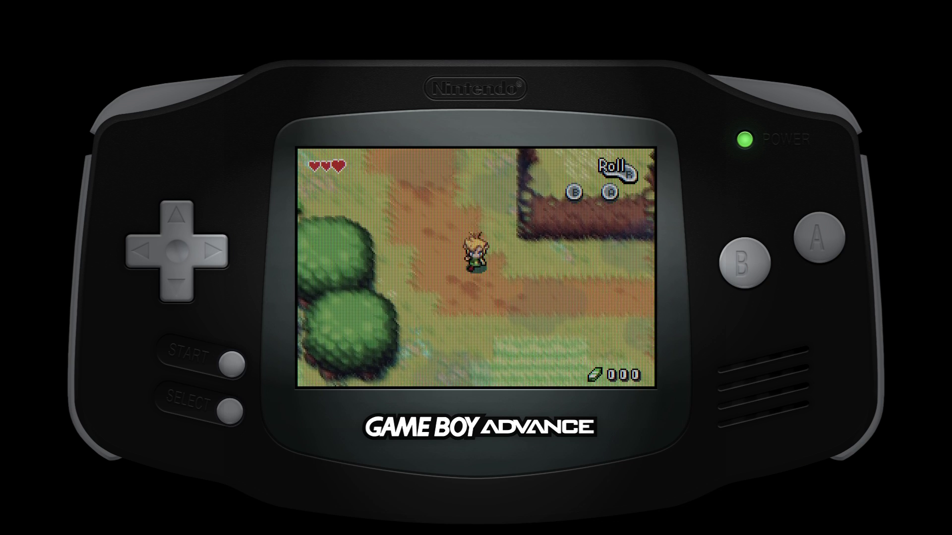
{"action": "key", "text": "Right"}
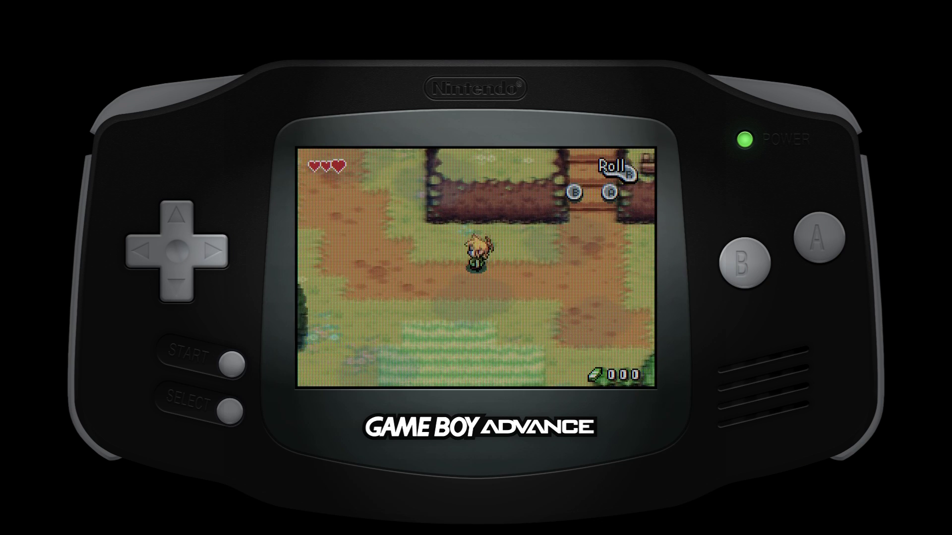
{"action": "key", "text": "Up"}
{"action": "key", "text": "Left"}
{"action": "key", "text": "Up"}
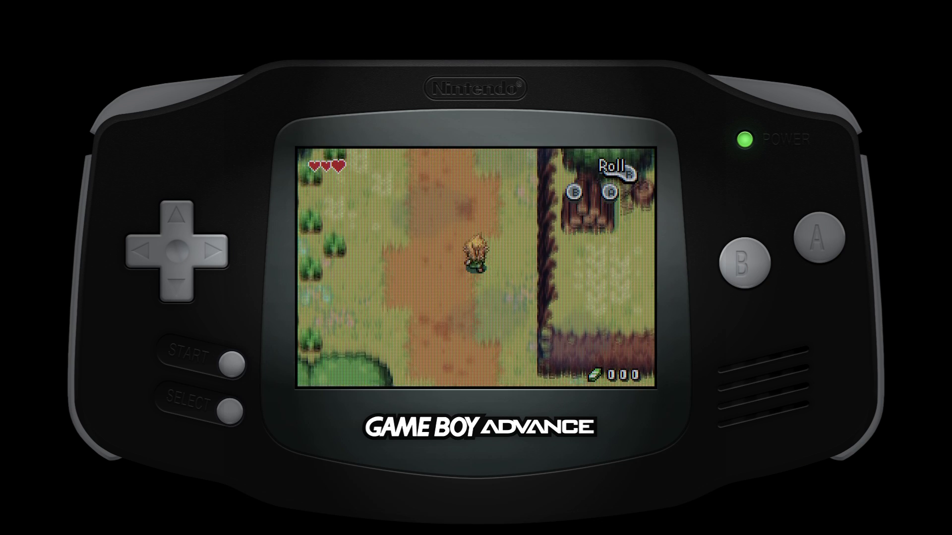
{"action": "key", "text": "F1"}
{"action": "key", "text": "Left"}
{"action": "key", "text": "Left"}
{"action": "key", "text": "Left"}
{"action": "key", "text": "Left"}
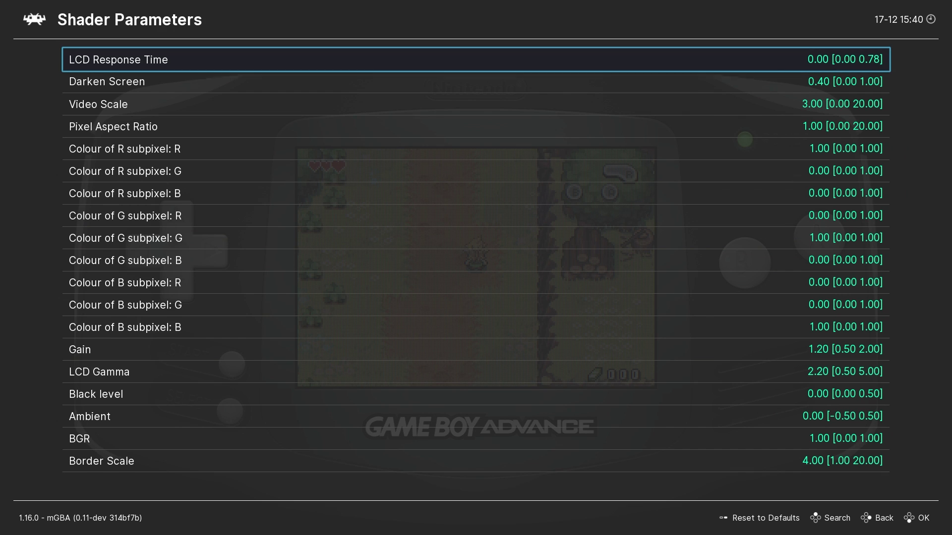
Open the shader preset Save options and select Save Game Preset
{"action": "key", "text": "BackSpace"}
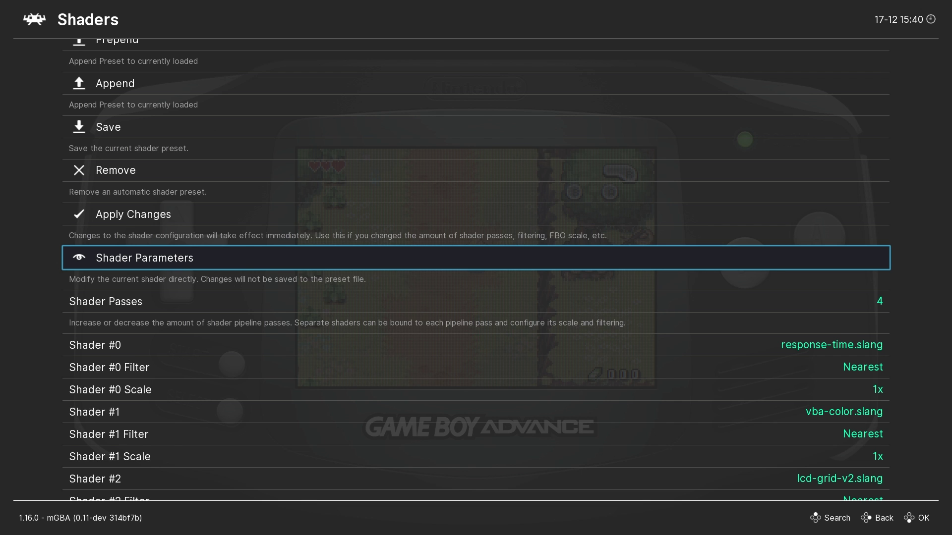
{"action": "key", "text": "Up"}
{"action": "key", "text": "Up"}
{"action": "key", "text": "Up"}
{"action": "key", "text": "Return"}
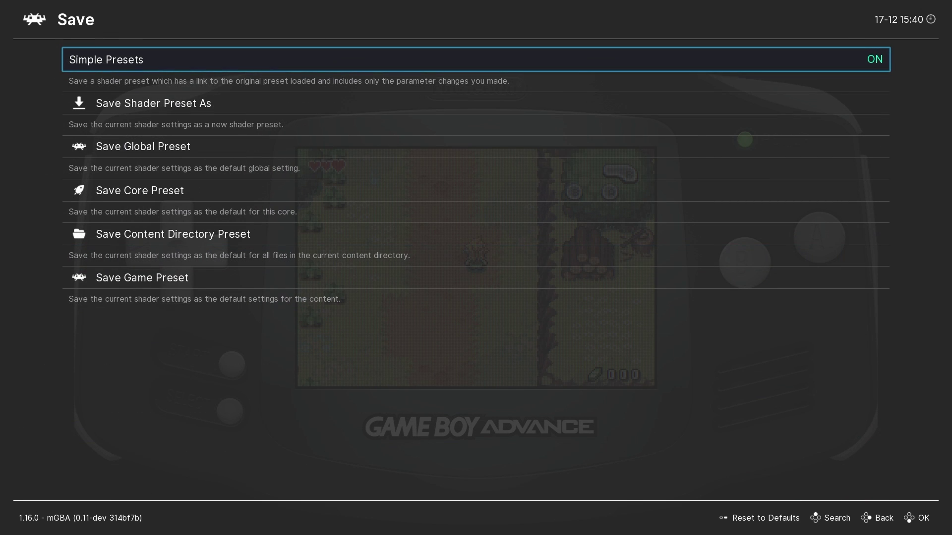
{"action": "key", "text": "Down"}
{"action": "key", "text": "Down"}
{"action": "key", "text": "Down"}
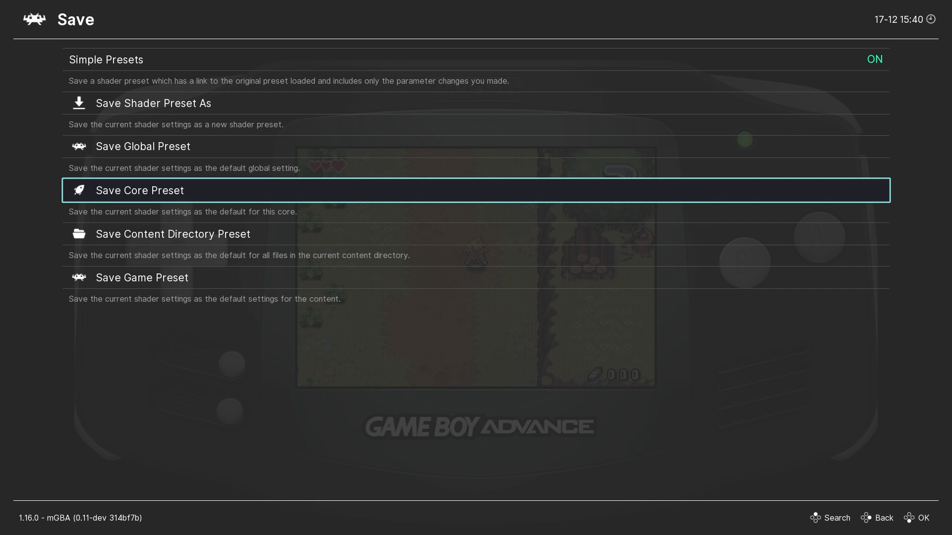
{"action": "key", "text": "Down"}
{"action": "key", "text": "Down"}
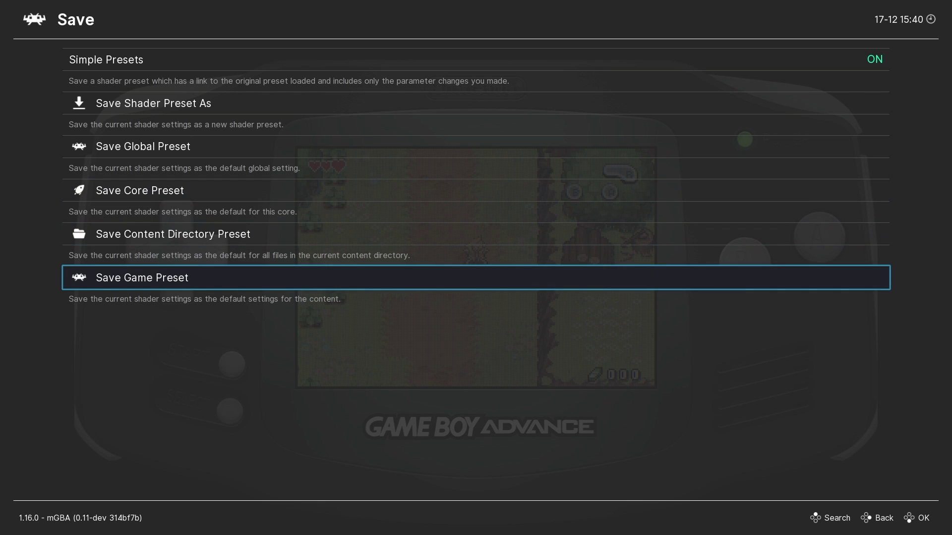